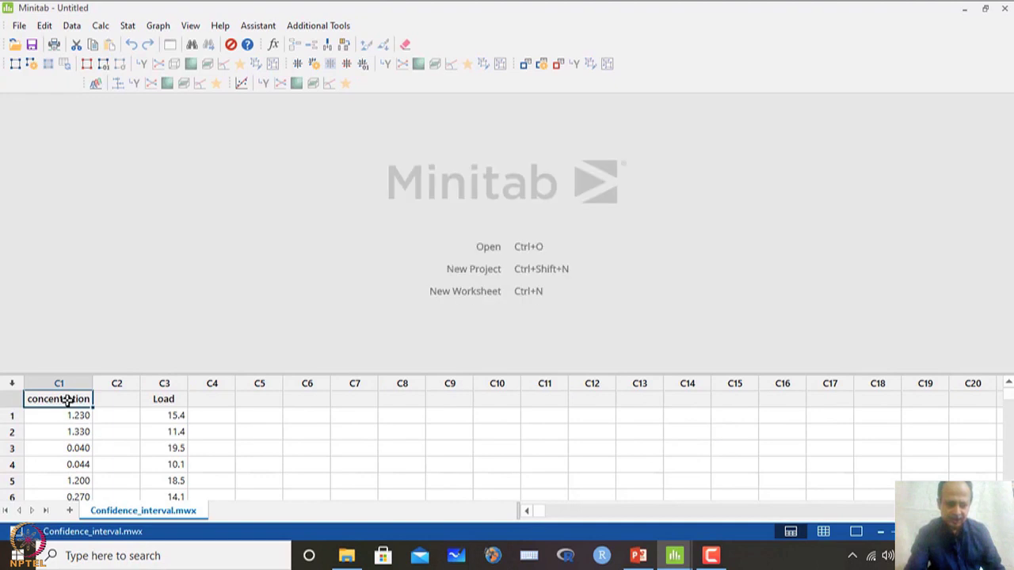
- Review the mercury concentration example slide in PowerPoint and return to the Confidence_interval.mwx worksheet in Minitab
click(639, 555)
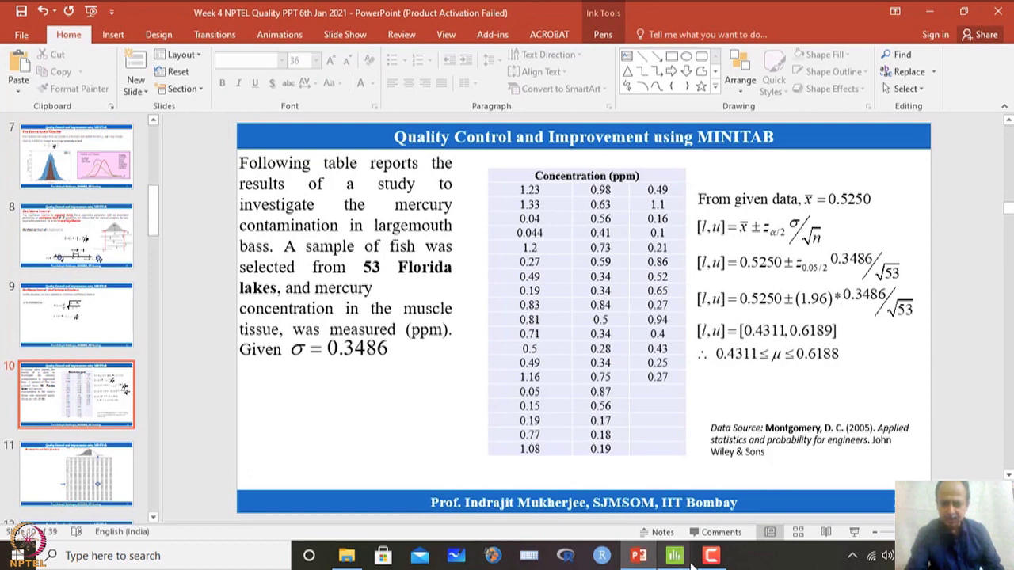
mouse_move(678, 559)
click(479, 519)
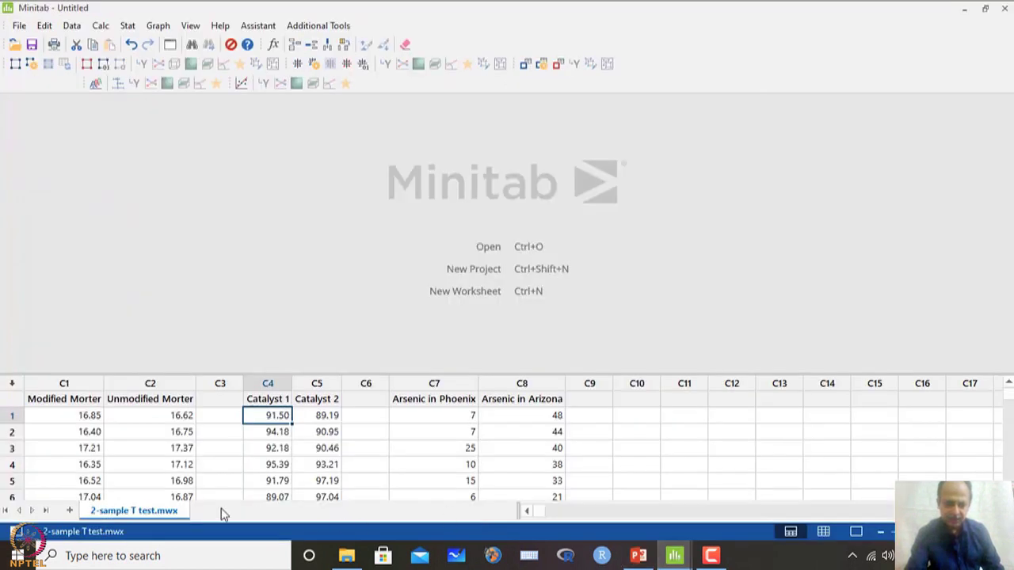
mouse_move(674, 557)
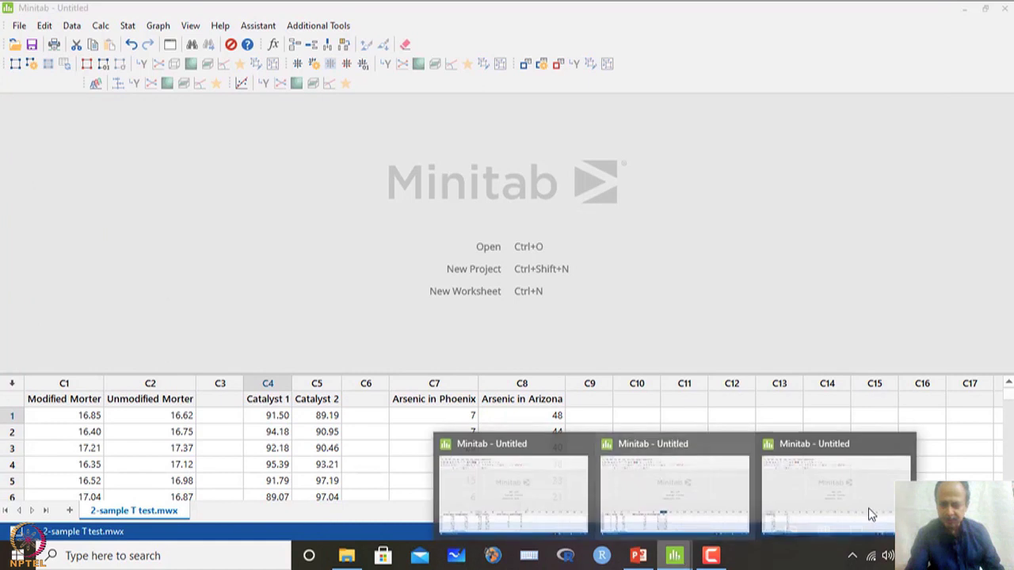
click(868, 508)
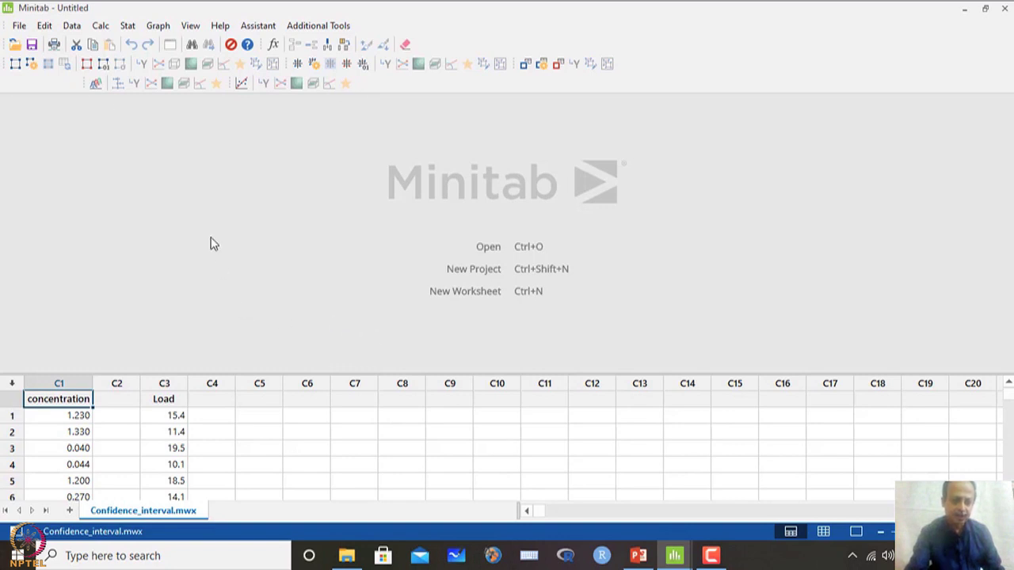
- Start a 1-Sample Z analysis for samples each in a column, with concentration as the sample column
click(130, 29)
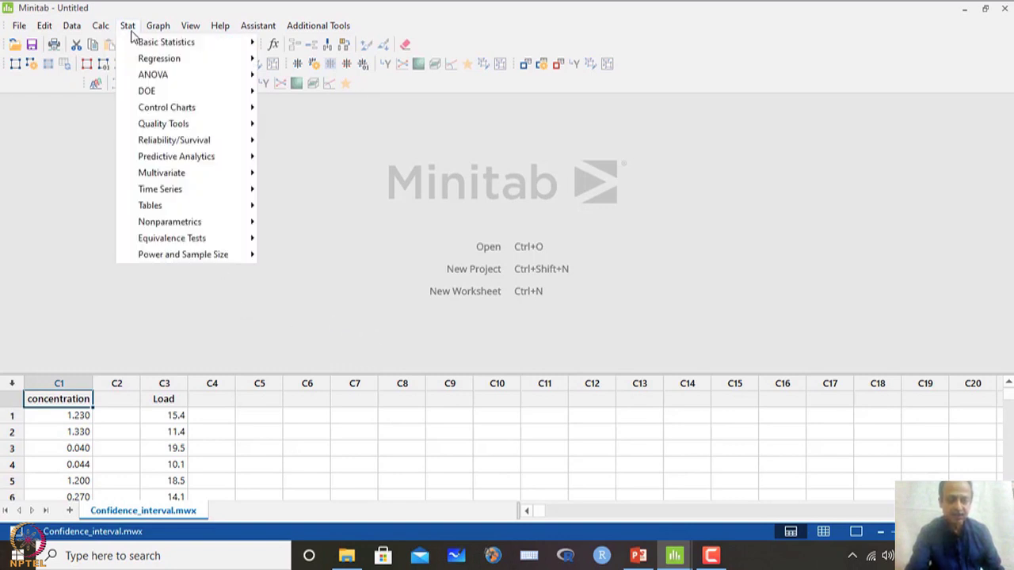
mouse_move(134, 48)
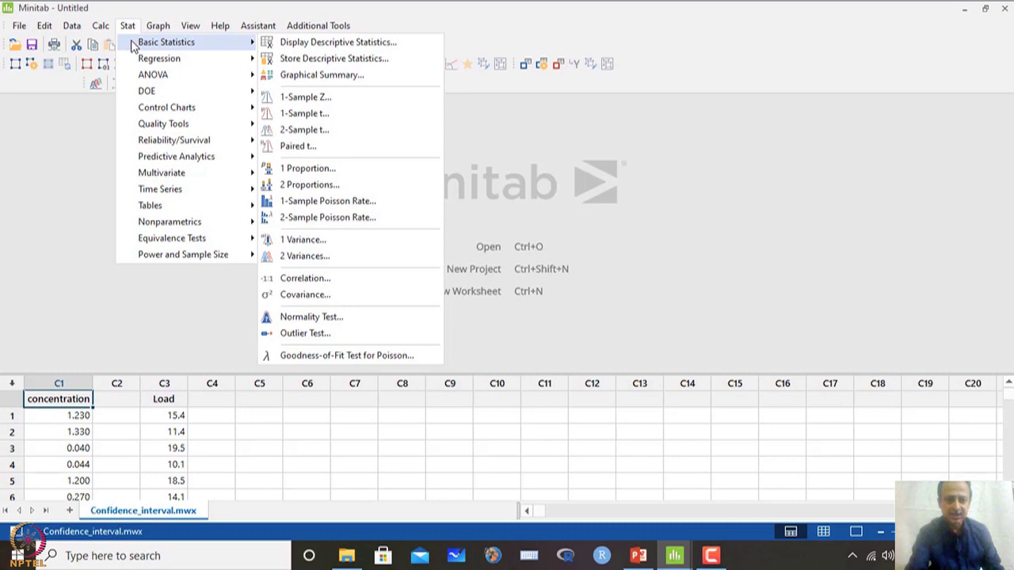
click(309, 100)
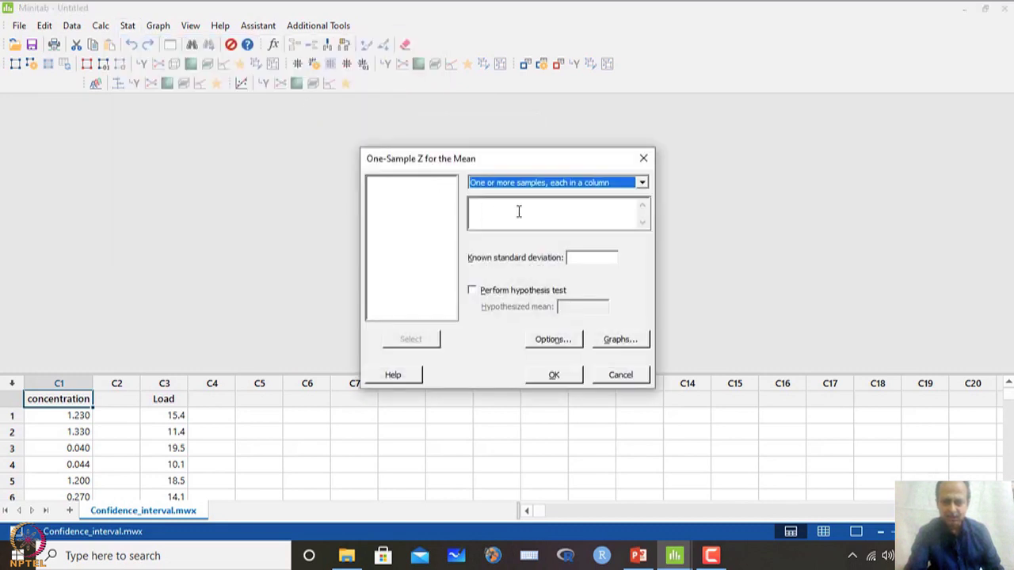
click(520, 211)
click(568, 185)
click(568, 194)
click(547, 203)
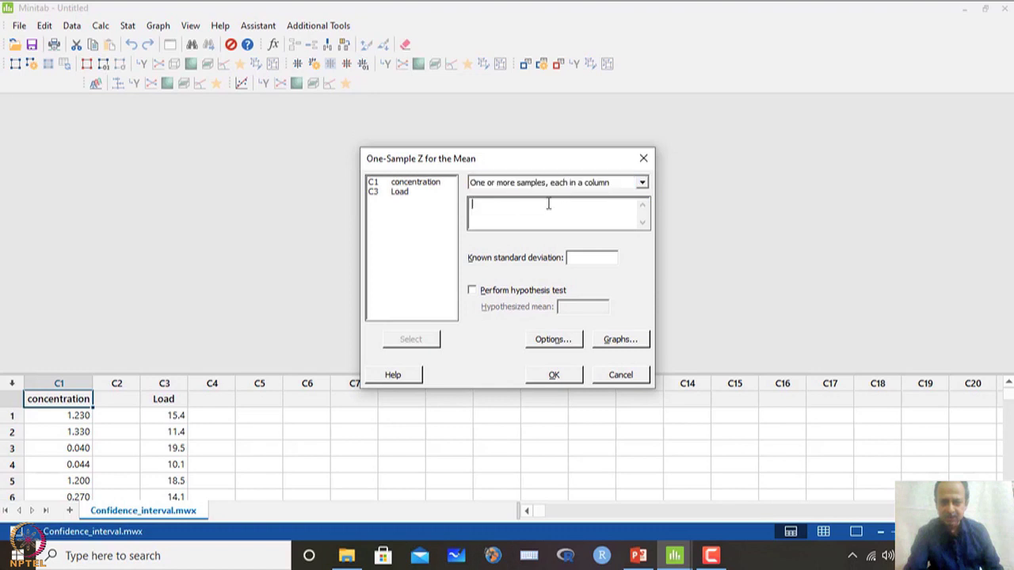
double_click(430, 183)
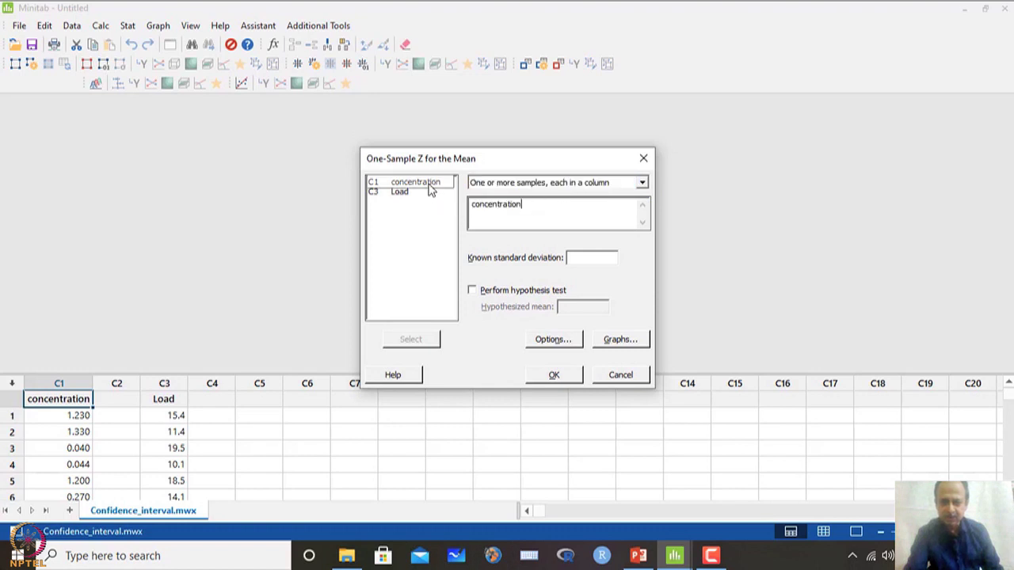
- Look up the given sigma on the PowerPoint slide and set the known standard deviation to .3486 in Minitab
click(581, 257)
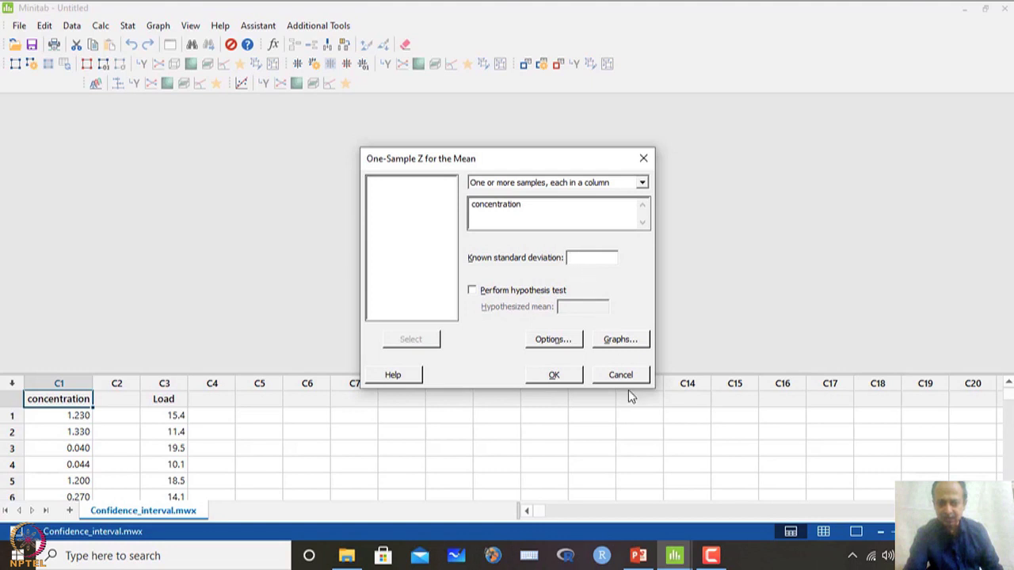
click(636, 557)
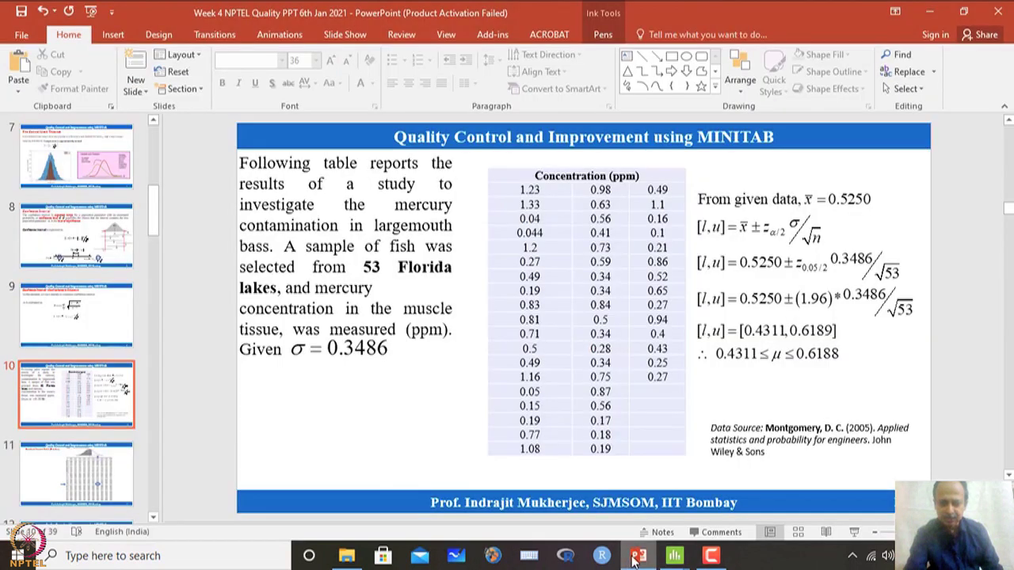
click(636, 557)
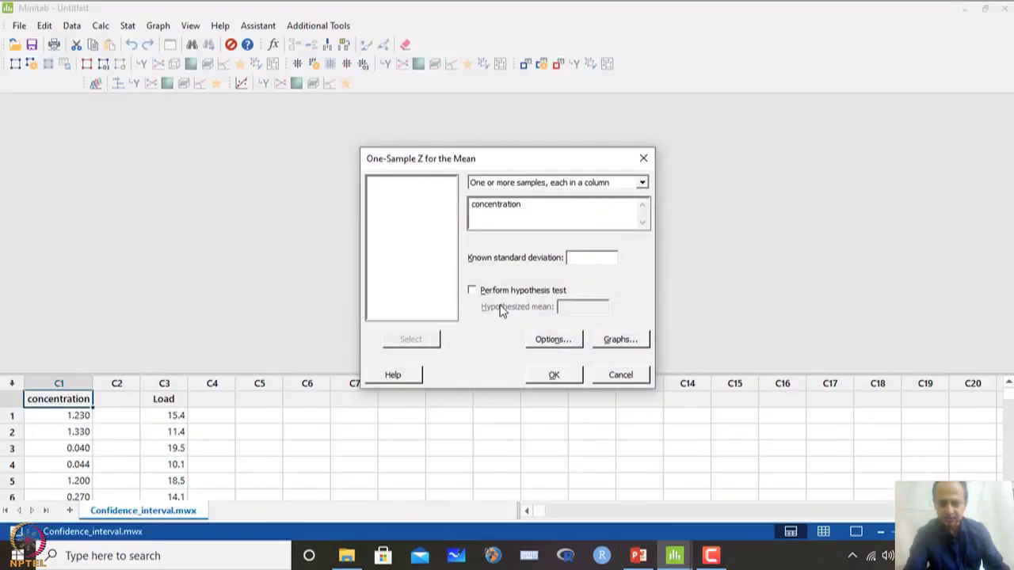
text(.3486)
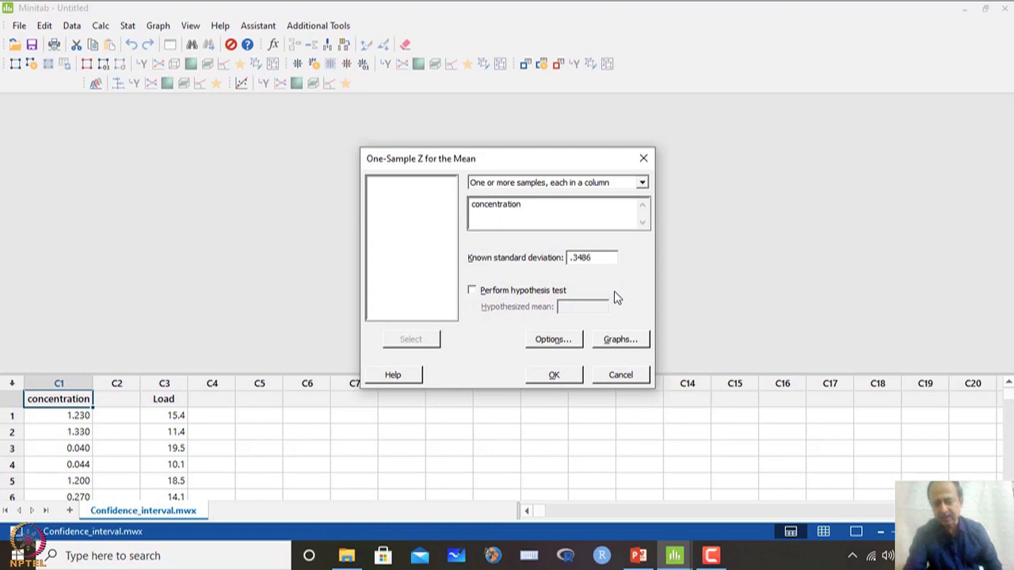
- Run the one-sample Z analysis with a 95.0 confidence level, the two-sided alternative, and no hypothesis test
click(560, 340)
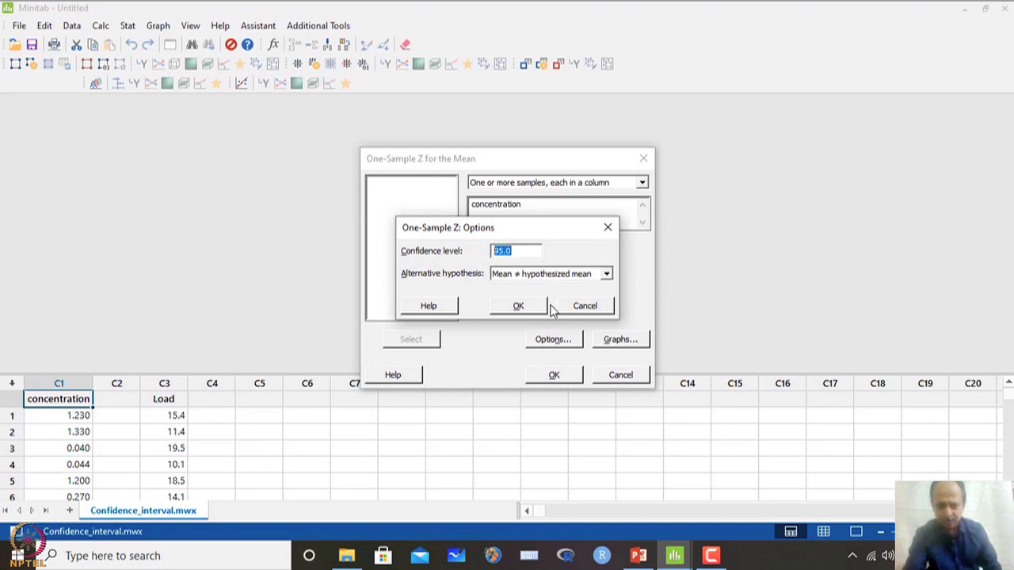
click(519, 307)
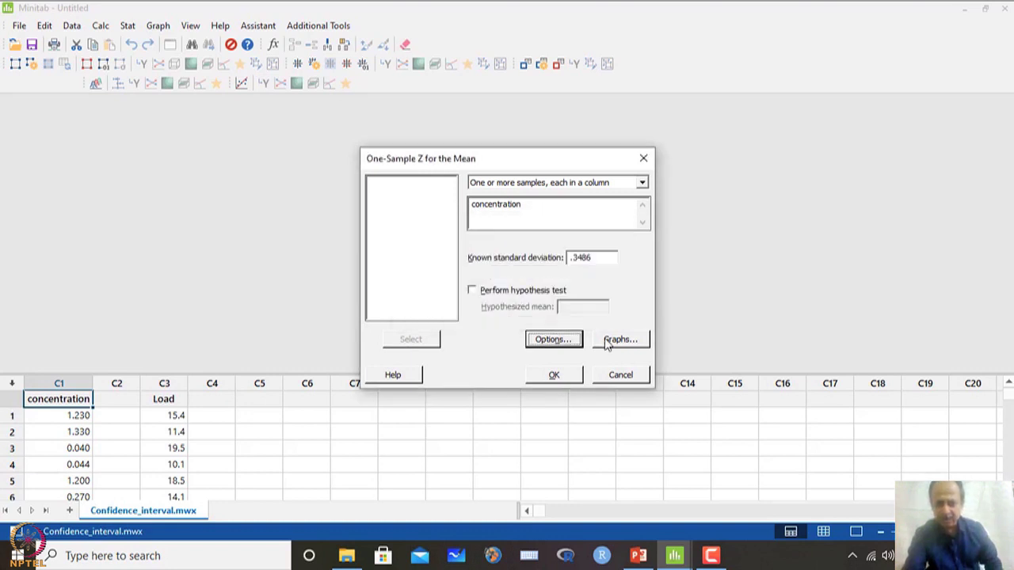
click(473, 292)
click(473, 292)
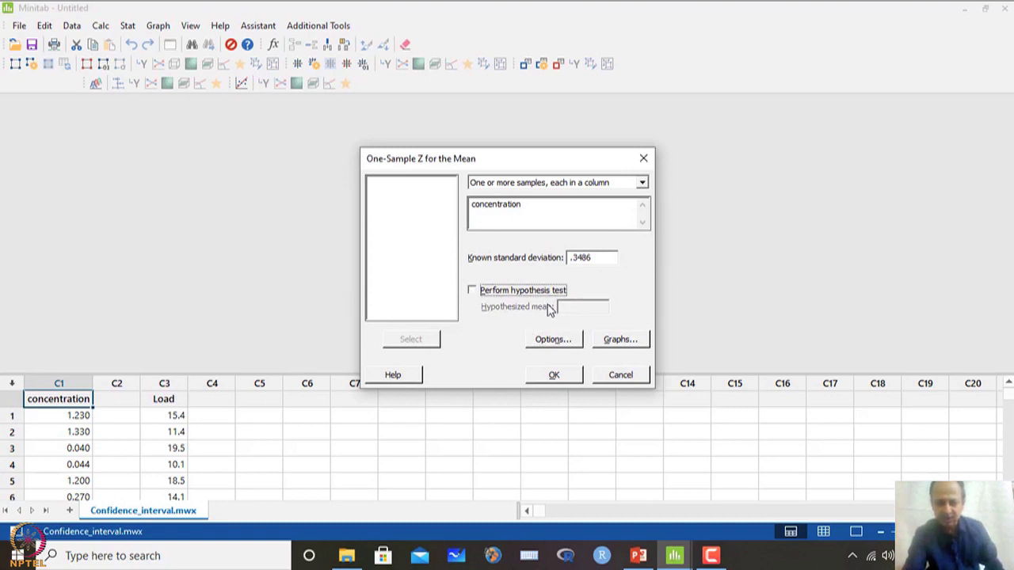
click(591, 260)
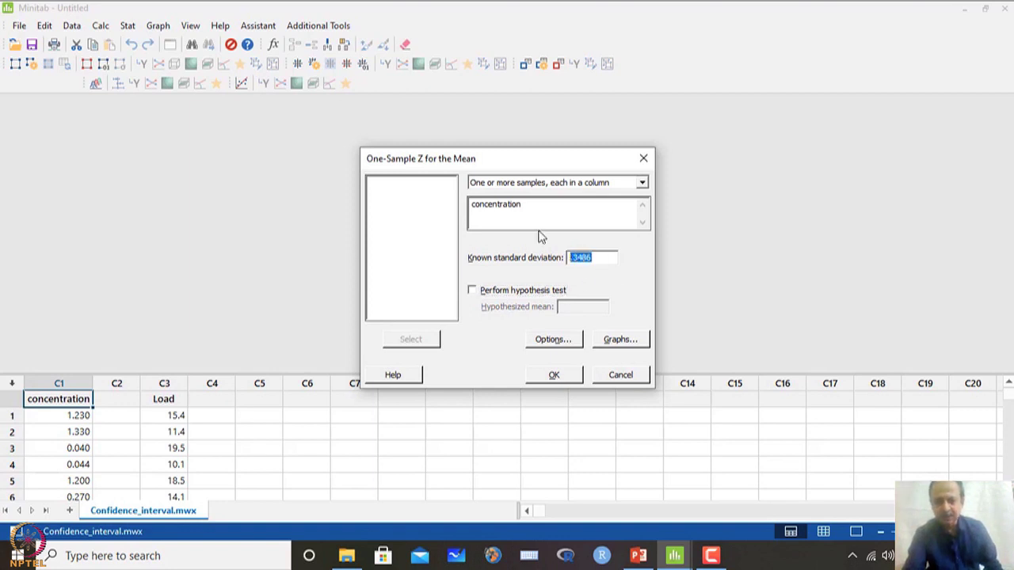
drag(528, 209, 462, 208)
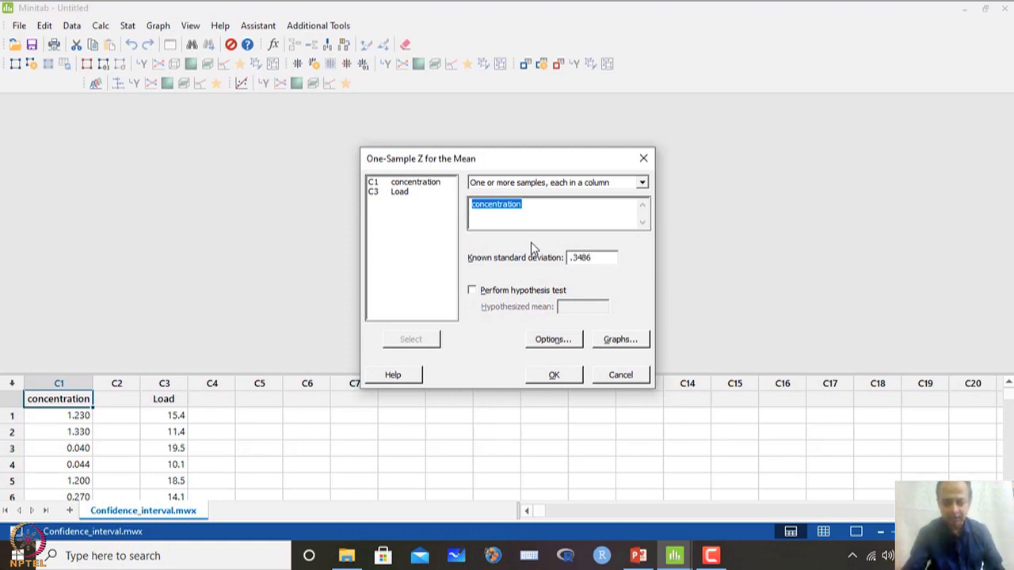
click(561, 342)
click(516, 251)
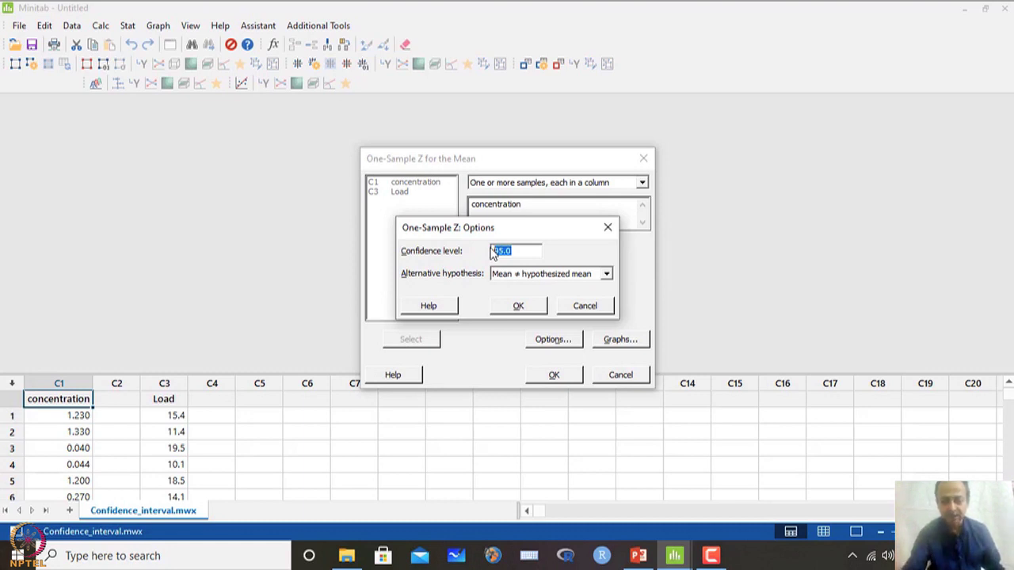
click(523, 309)
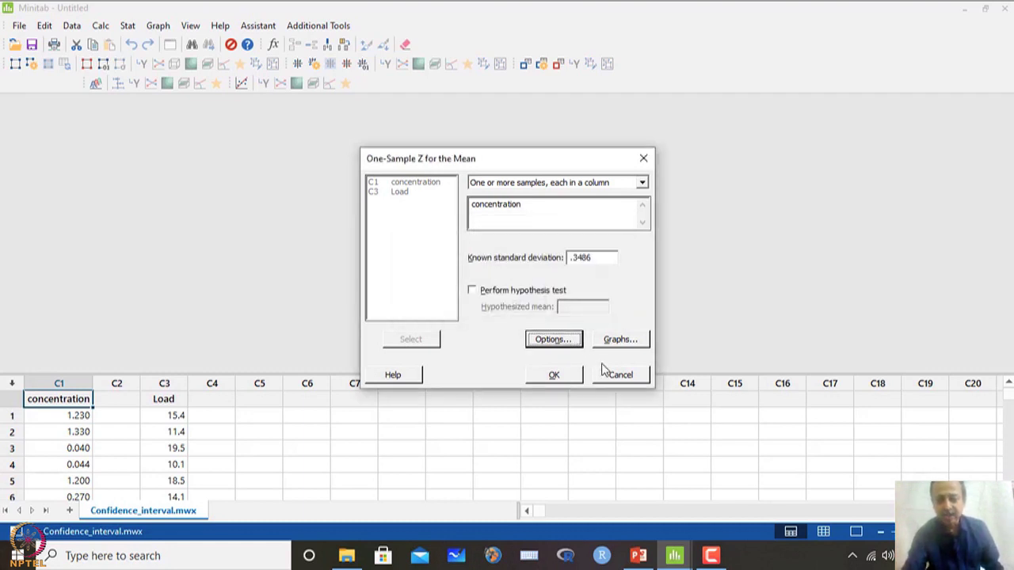
click(555, 375)
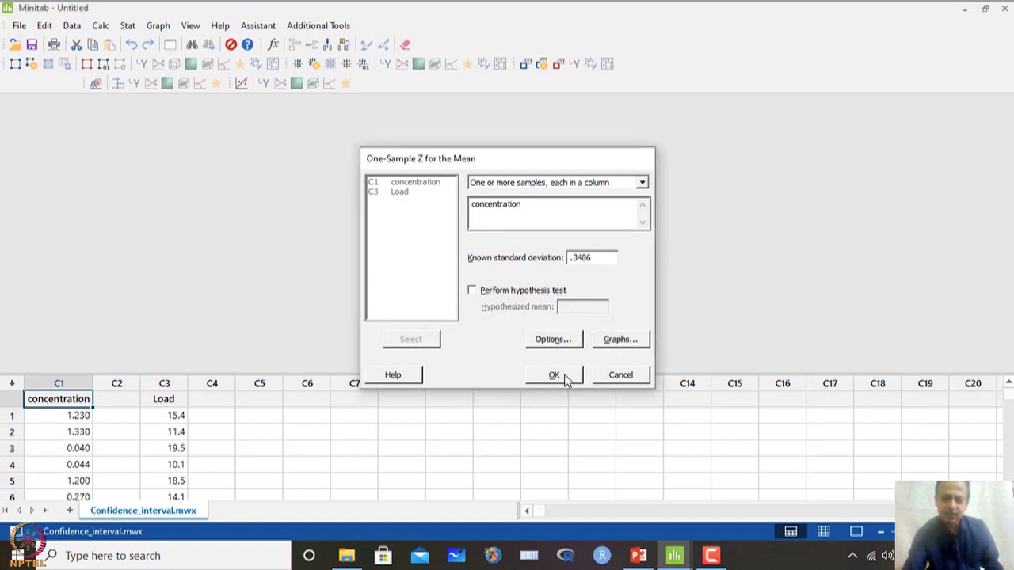
- Examine the SE Mean and 95% CI columns in the output and copy the Descriptive Statistics table
click(133, 218)
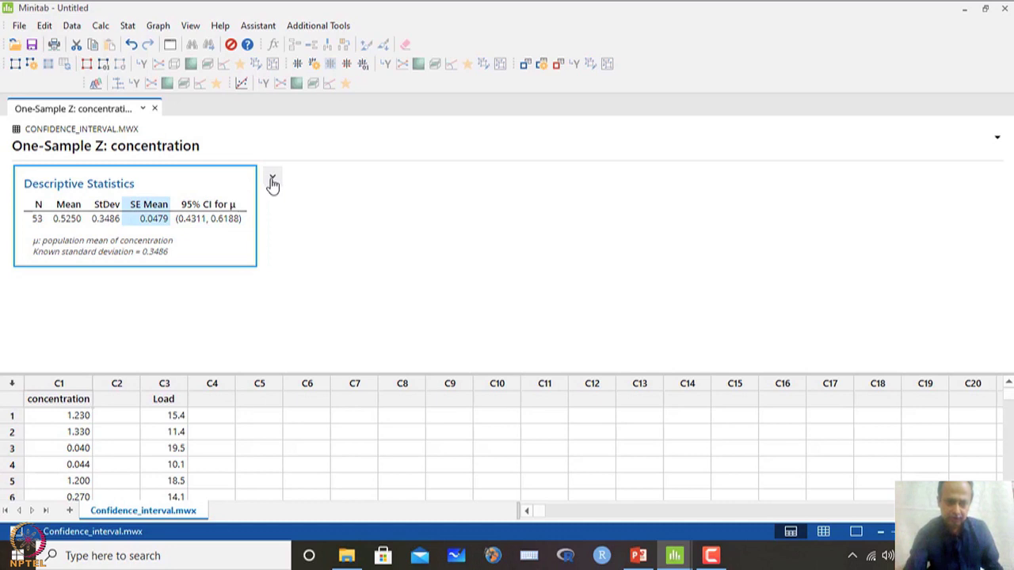
click(222, 218)
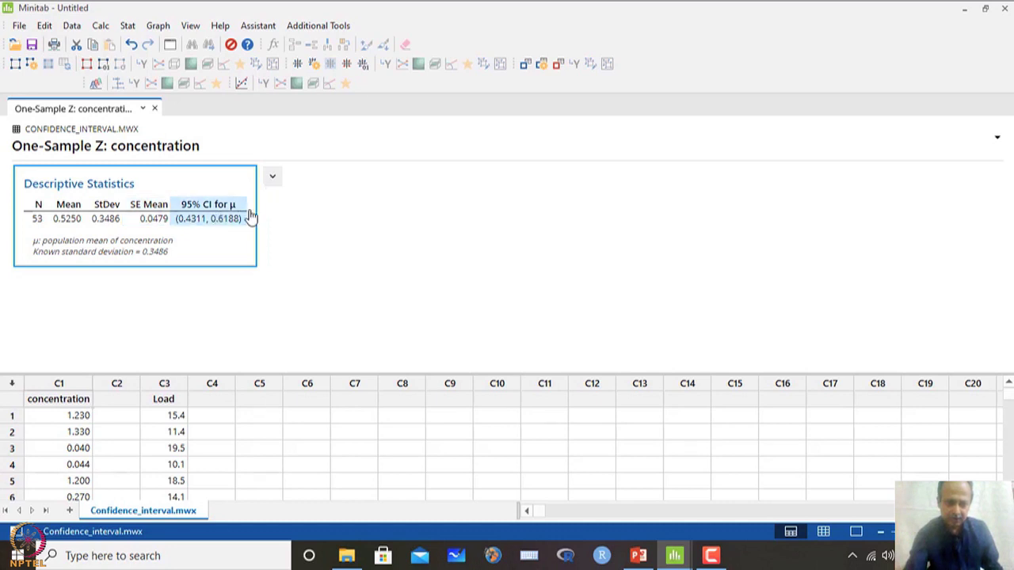
click(272, 177)
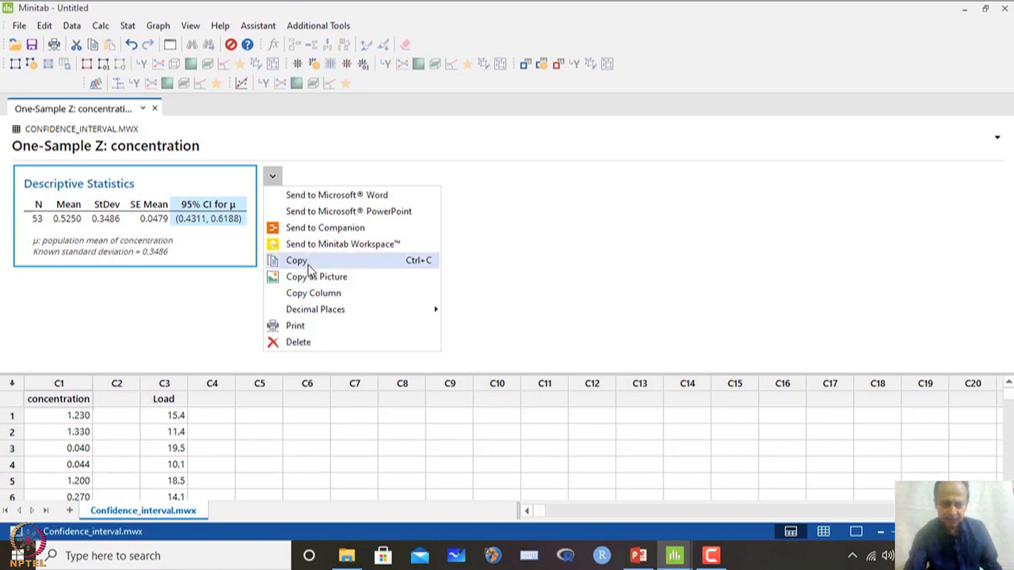
click(297, 261)
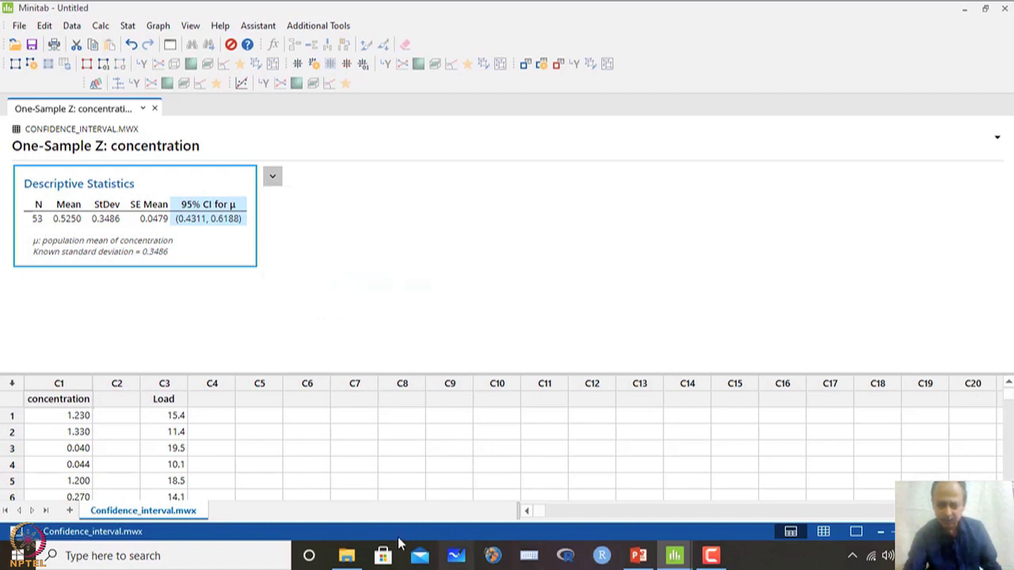
- Launch Excel 2016, create a blank workbook, and paste the copied Descriptive Statistics table into it
click(213, 556)
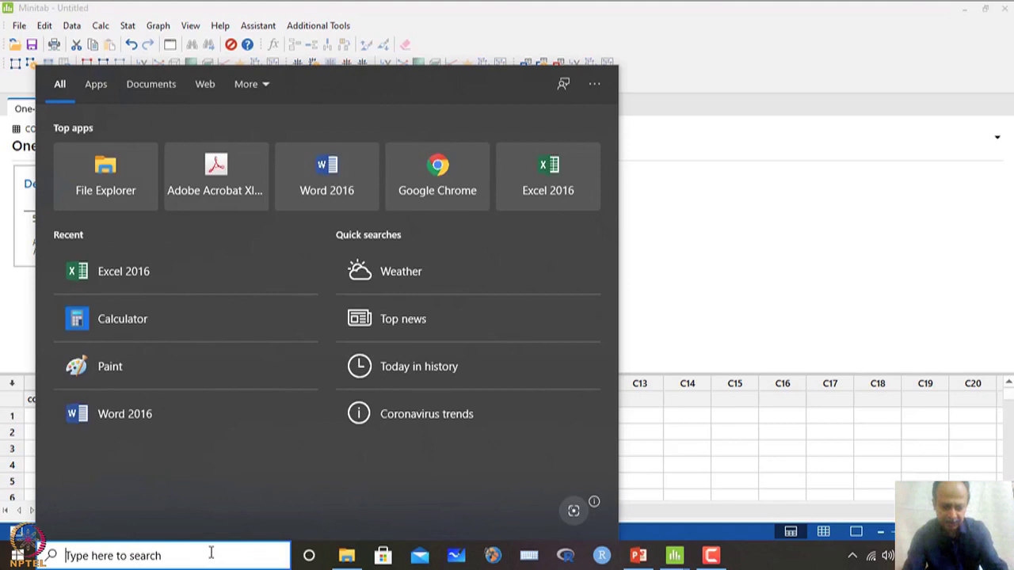
text(excel)
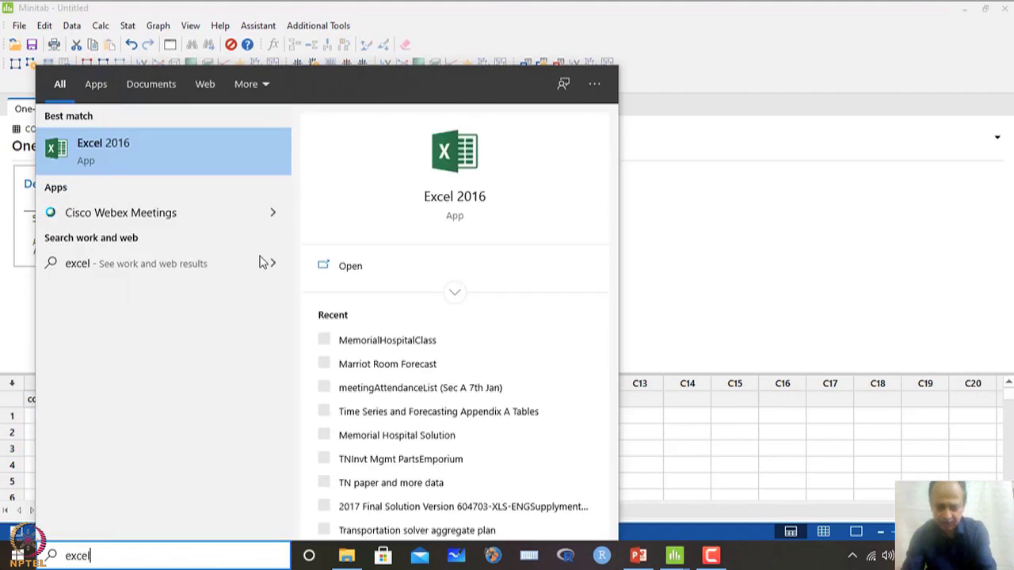
click(182, 142)
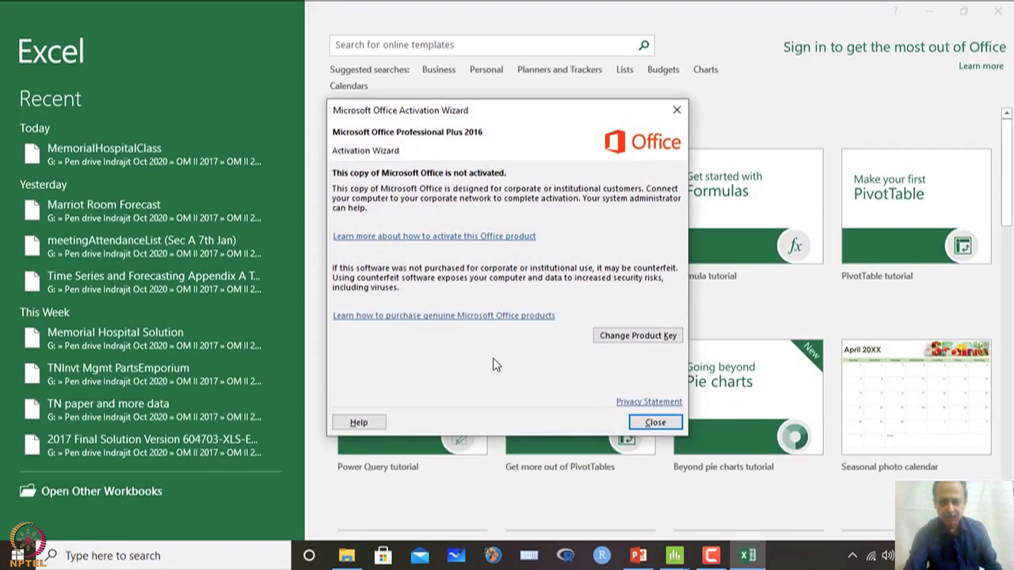
click(630, 428)
click(395, 194)
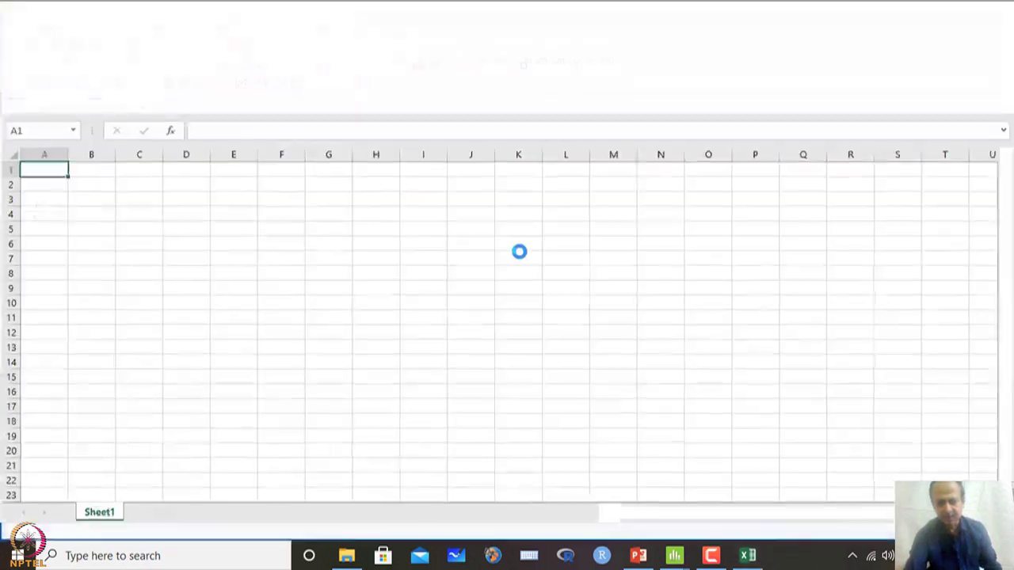
key(ctrl+v)
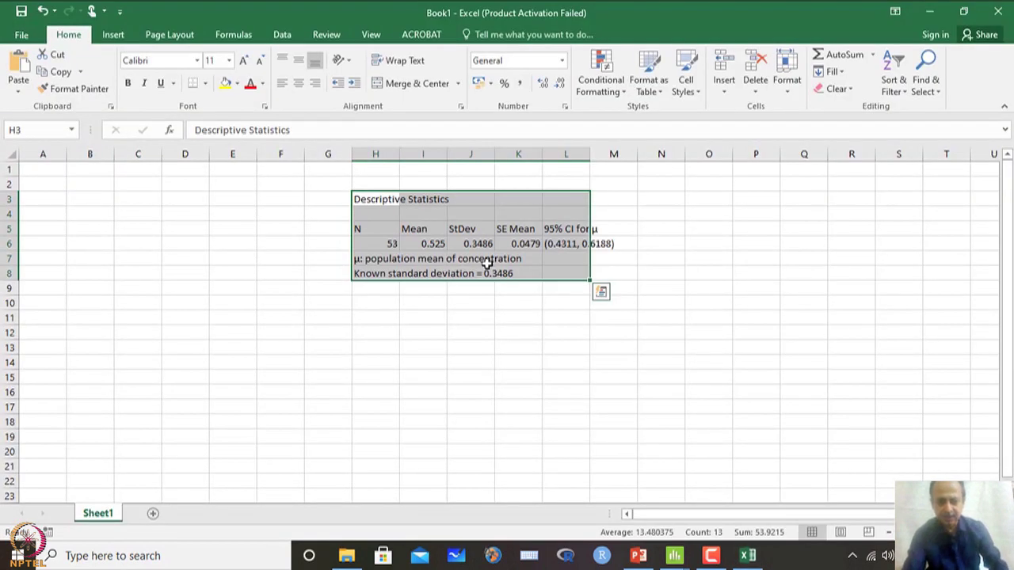
click(385, 274)
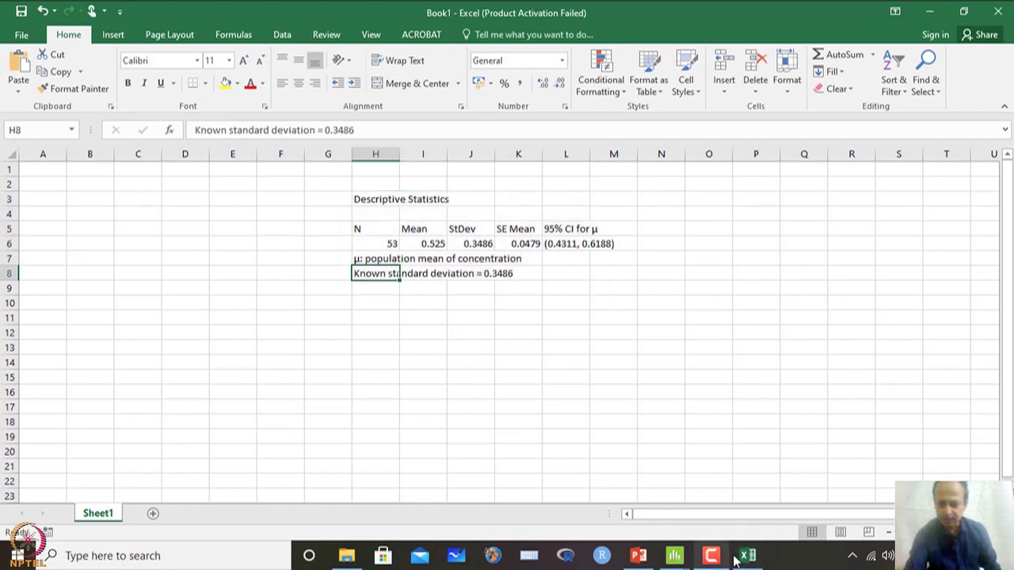
- Return to the One-Sample Z results in Minitab by way of the PowerPoint slide and copy the Descriptive Statistics table as a picture
click(638, 555)
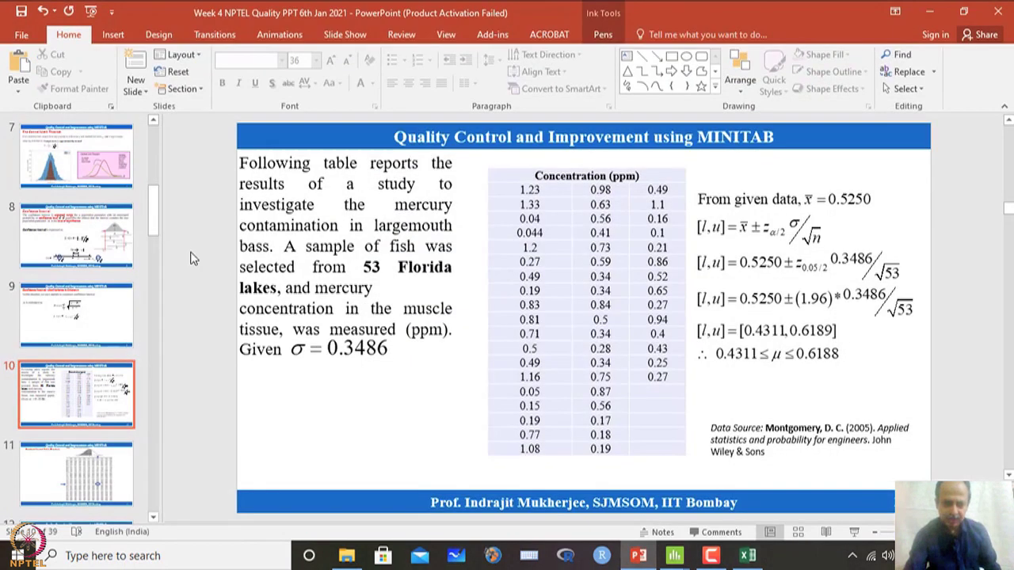
mouse_move(674, 555)
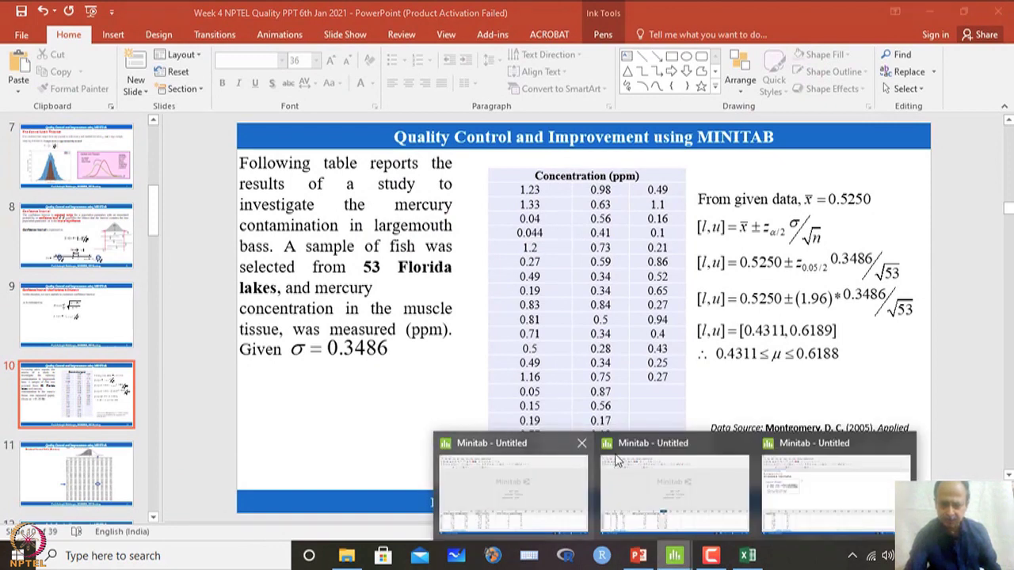
click(798, 475)
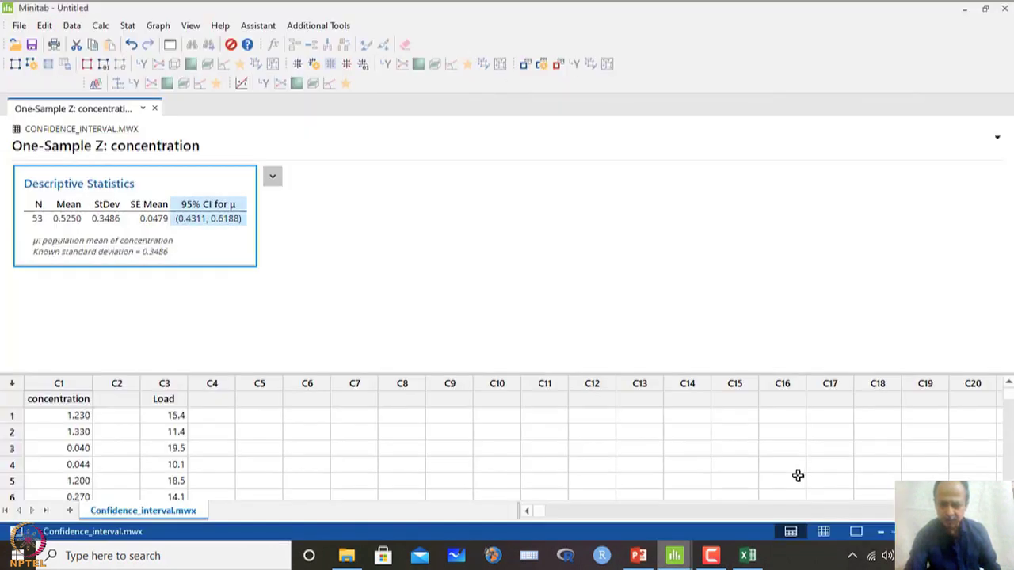
click(274, 181)
click(317, 277)
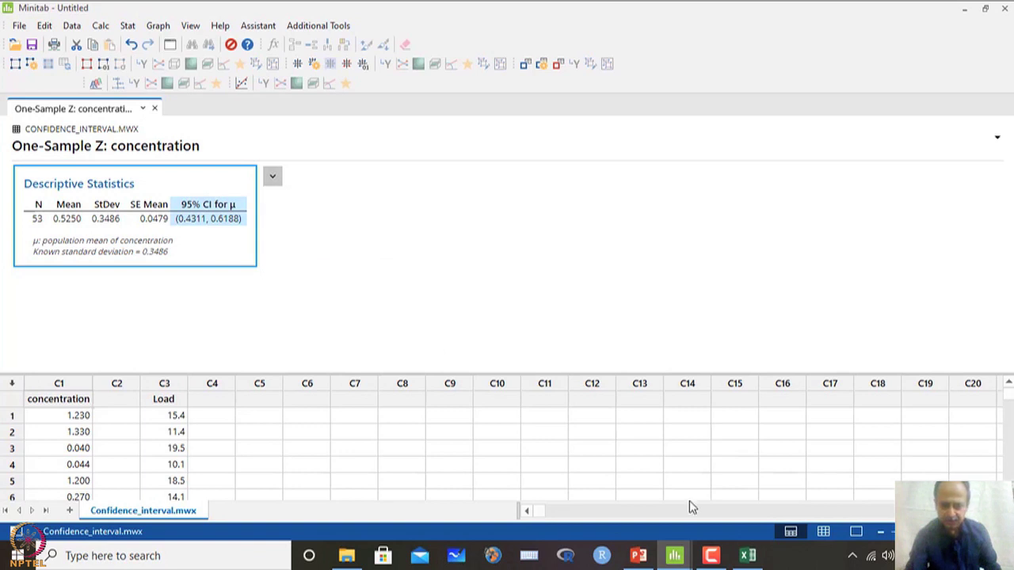
- Paste the copied Descriptive Statistics picture at cell C5 in the Excel workbook and delete the earlier text version of the table
click(744, 556)
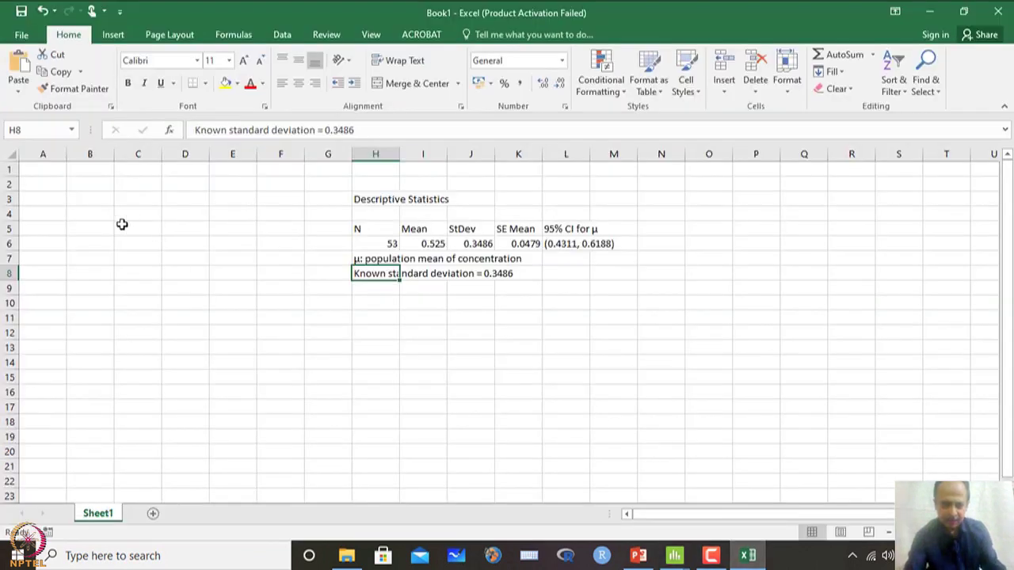
click(124, 226)
key(ctrl+v)
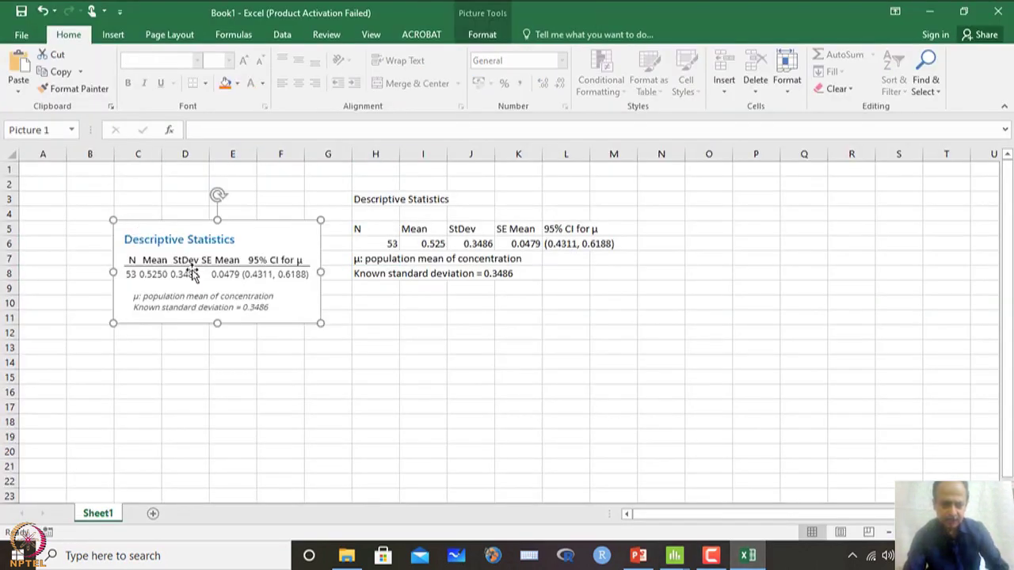
click(400, 227)
drag(366, 183, 646, 264)
key(Delete)
- Enlarge the pasted picture and reposition it to span about columns C to M and rows 5 to 18
click(315, 238)
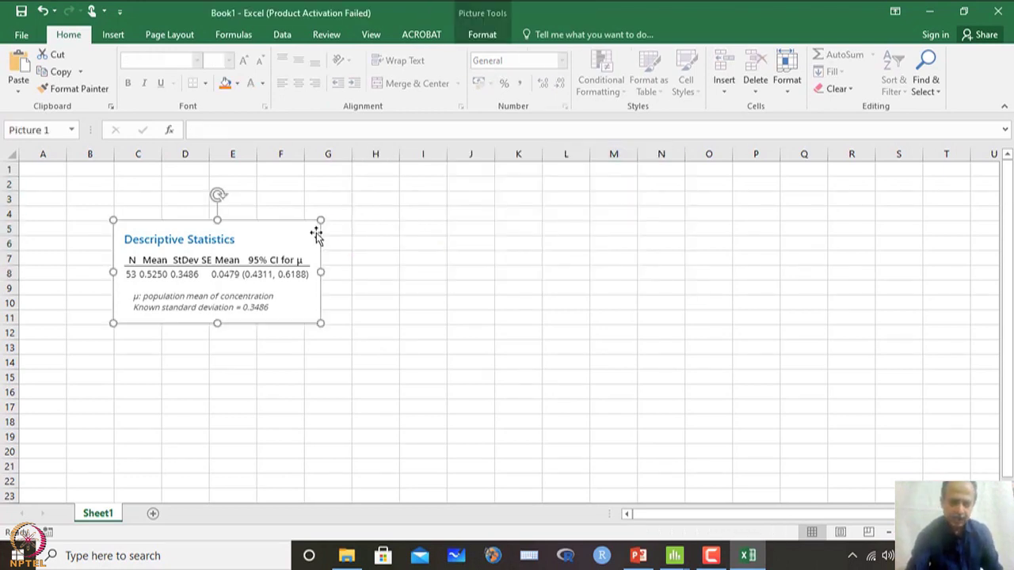
drag(319, 221, 605, 151)
drag(425, 240, 451, 310)
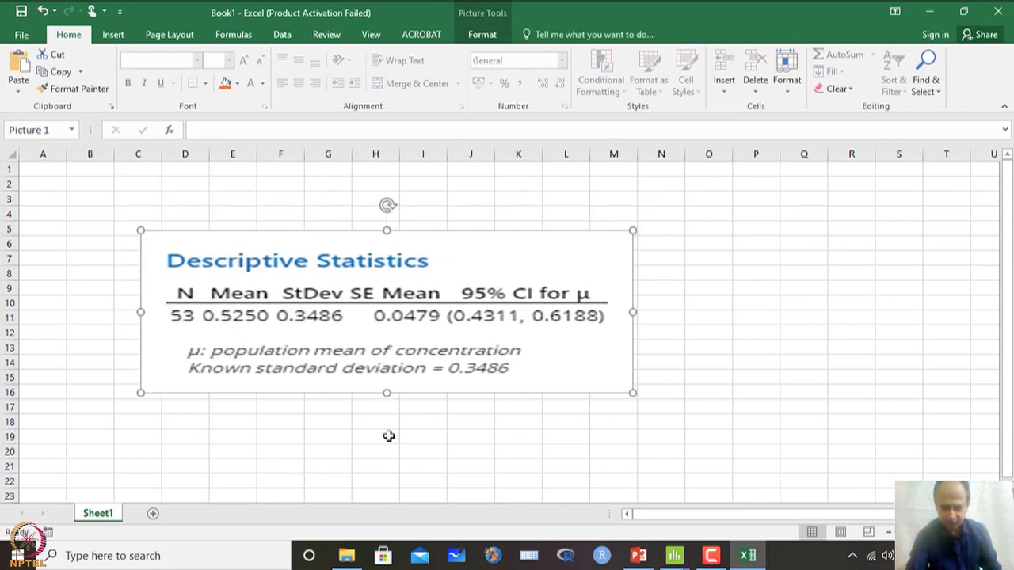
drag(386, 396, 384, 433)
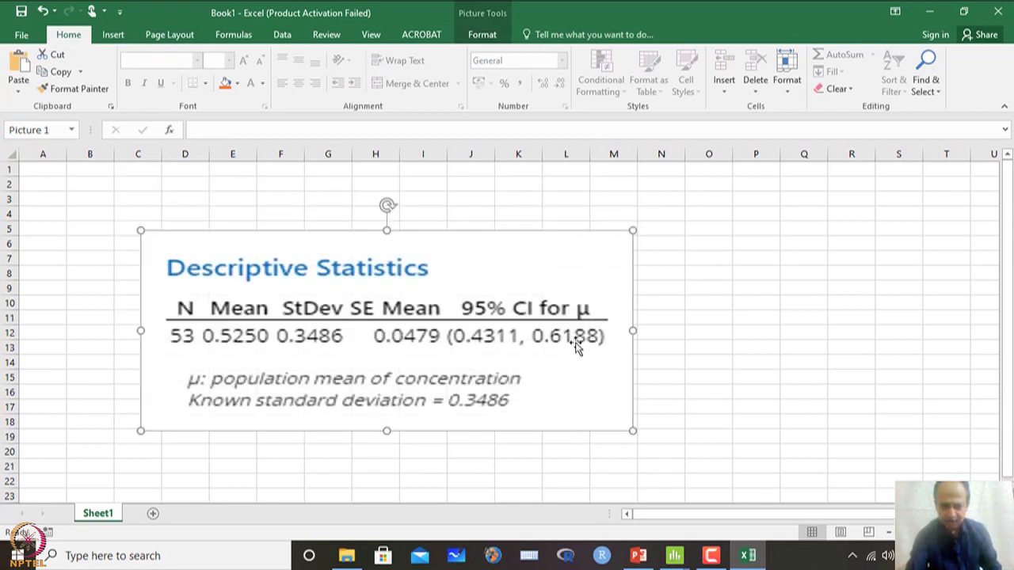
click(690, 344)
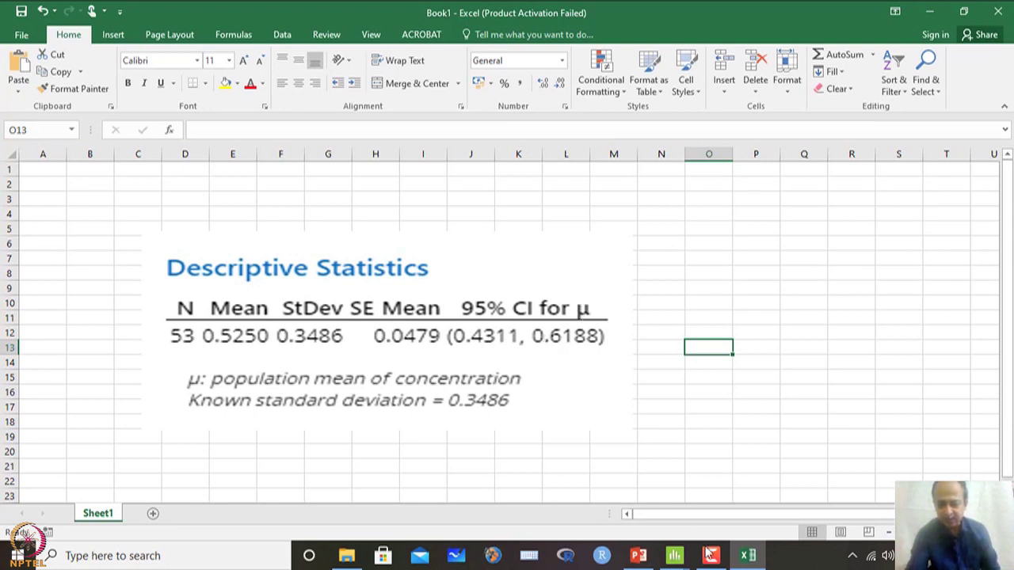
- Compare the 95% CI in the Excel picture with the hand-calculated interval on the PowerPoint slide, keeping the workbook open
click(640, 556)
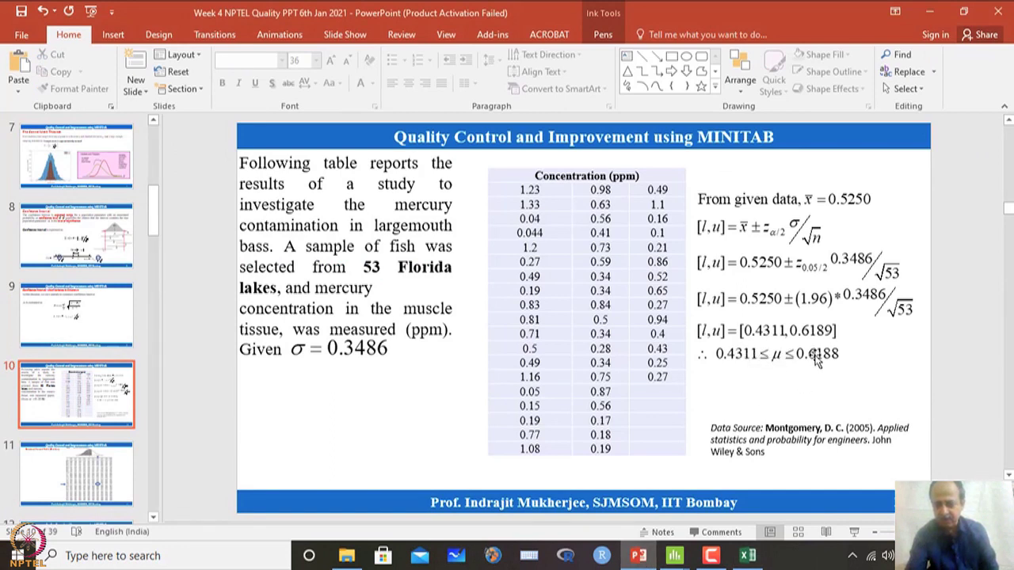
click(655, 559)
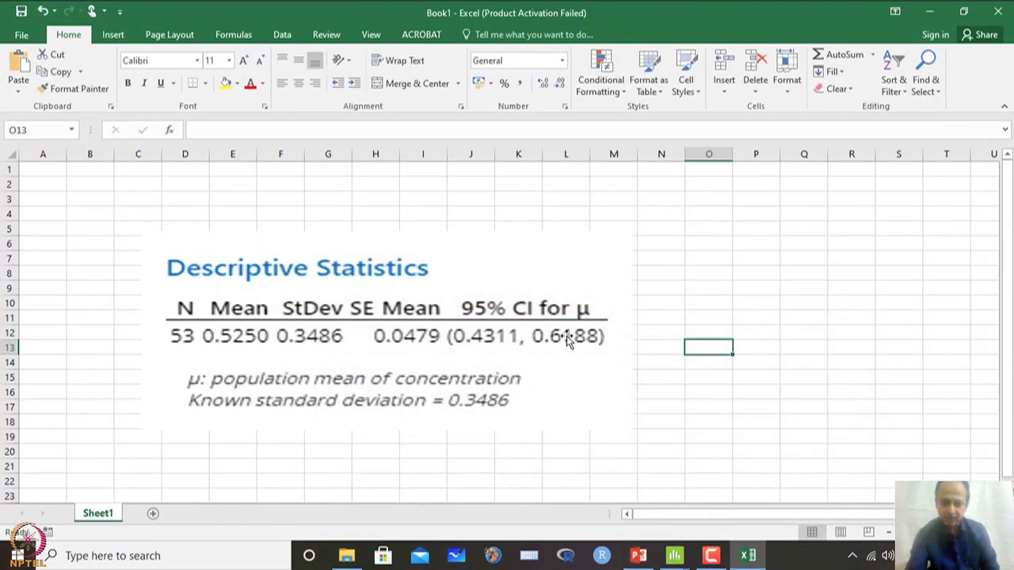
click(296, 330)
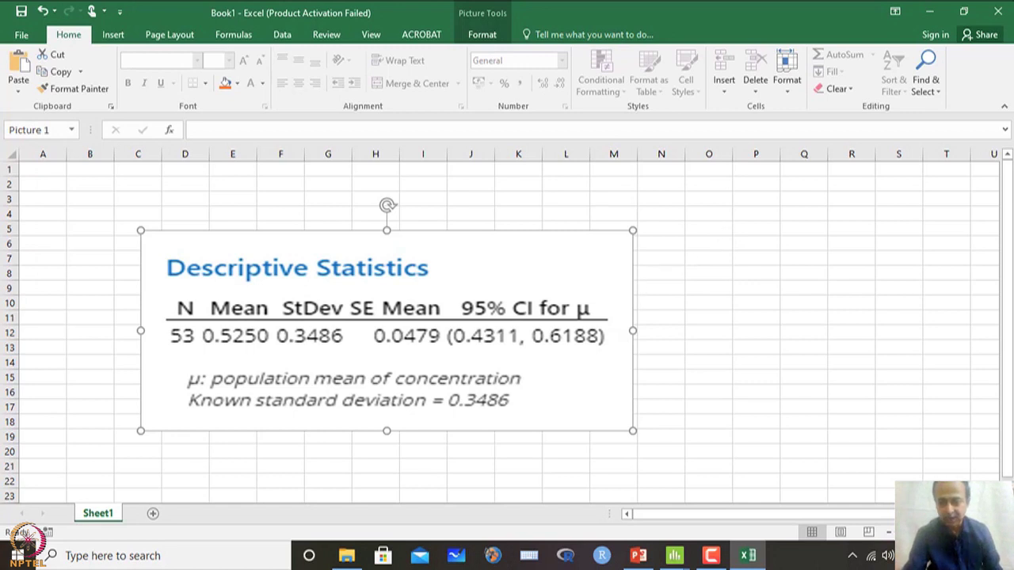
click(1000, 12)
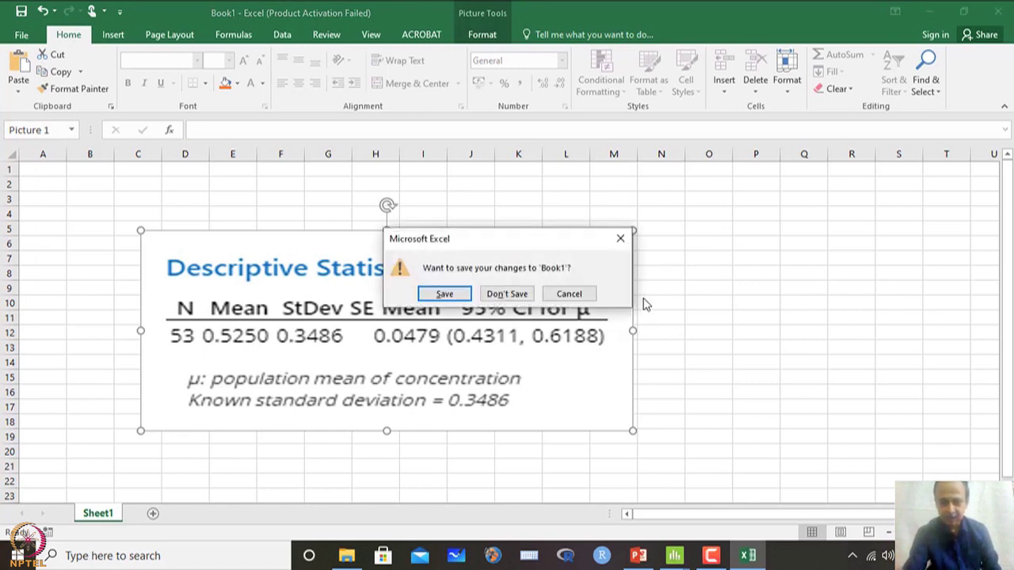
click(567, 296)
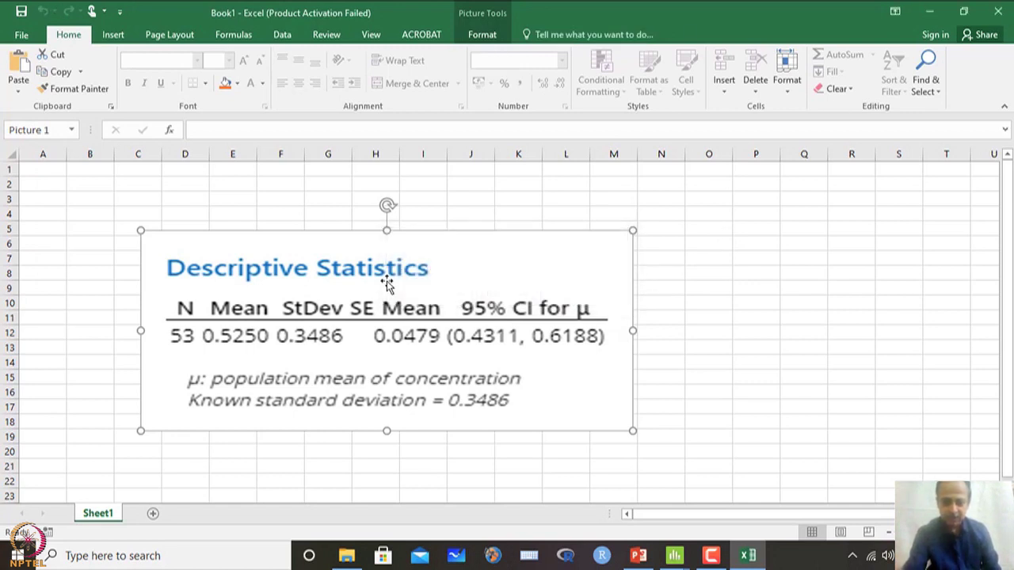
- Switch to PowerPoint and present the mercury concentration slide as a full-screen slide show
click(638, 555)
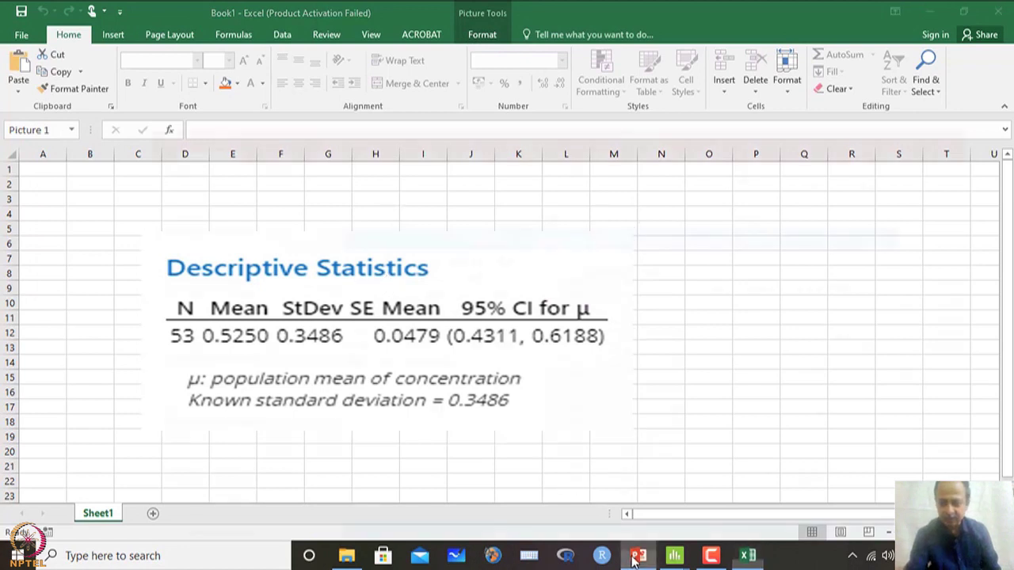
click(850, 531)
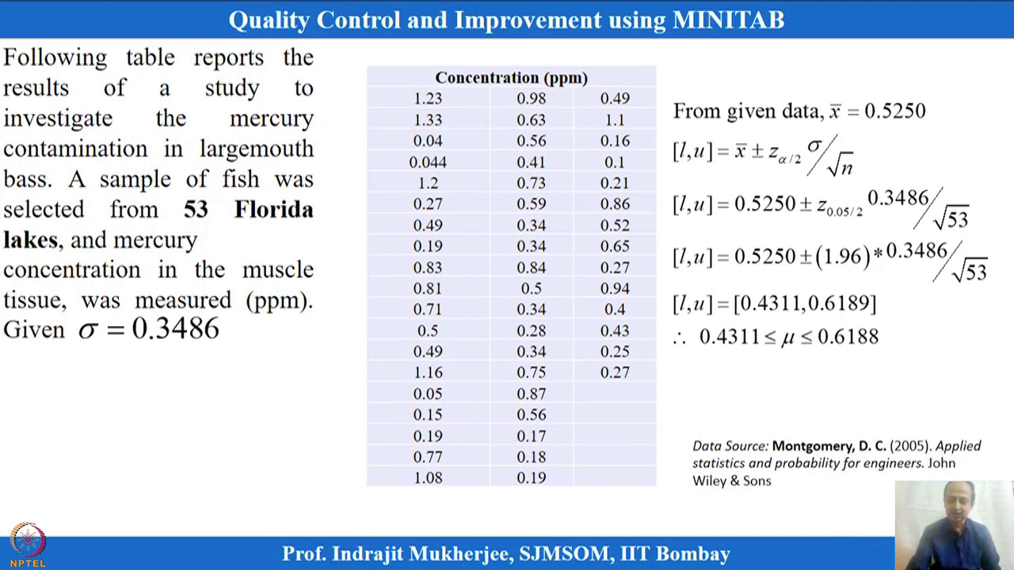
key(Page_Down)
key(Page_Up)
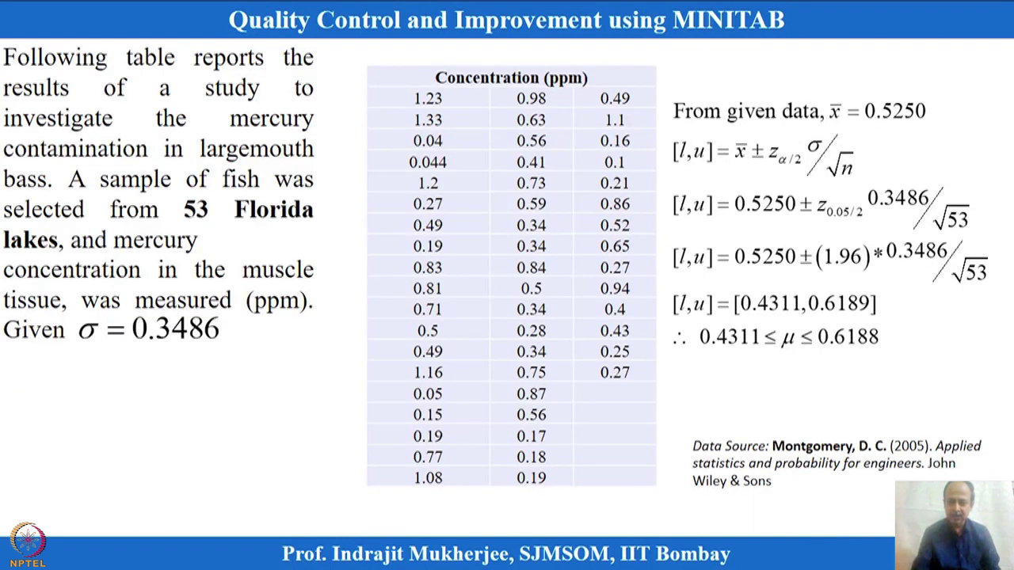
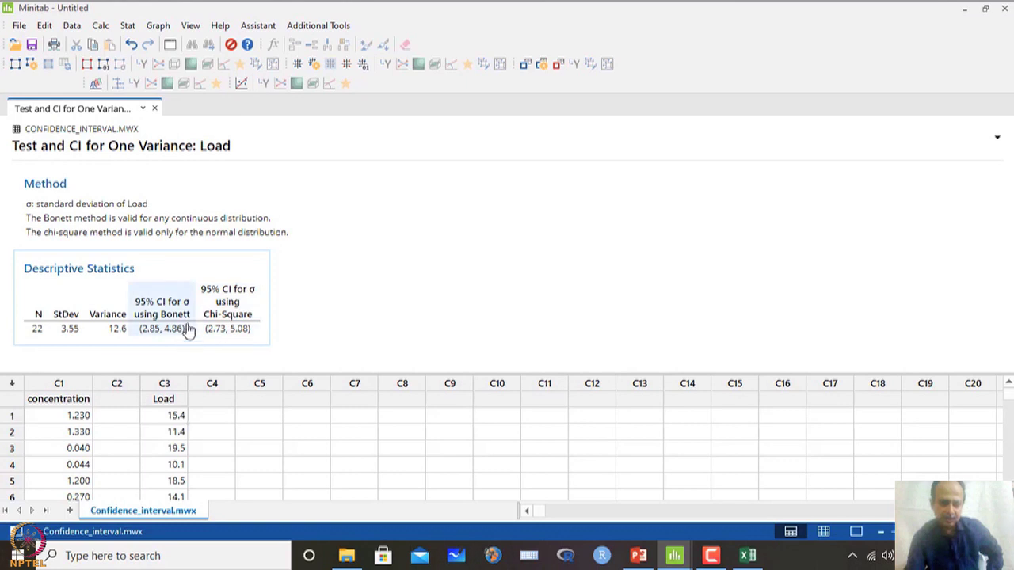
- Copy the Descriptive Statistics table of the one-variance results for Load as a picture in Minitab
click(238, 330)
click(287, 266)
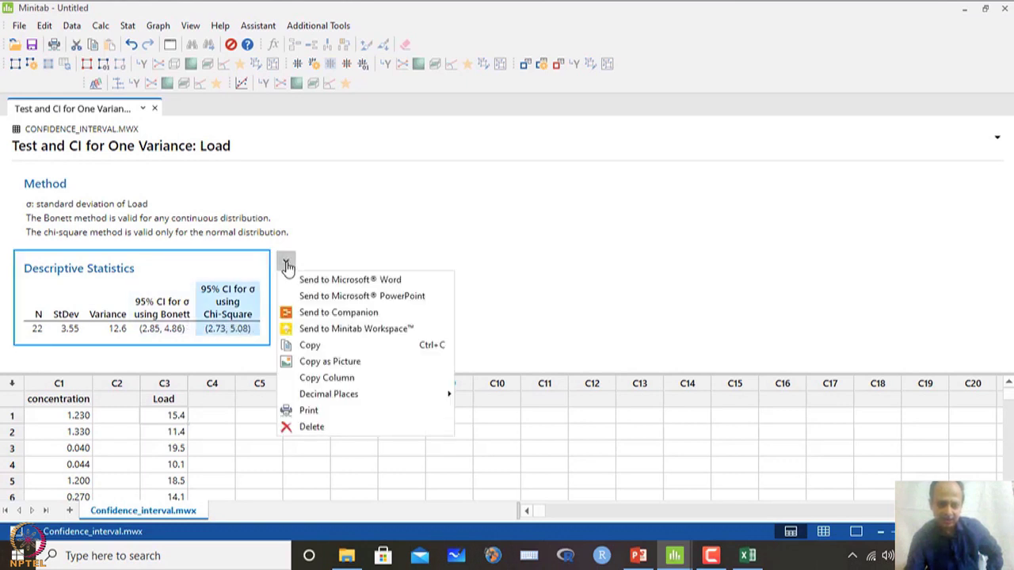
click(328, 360)
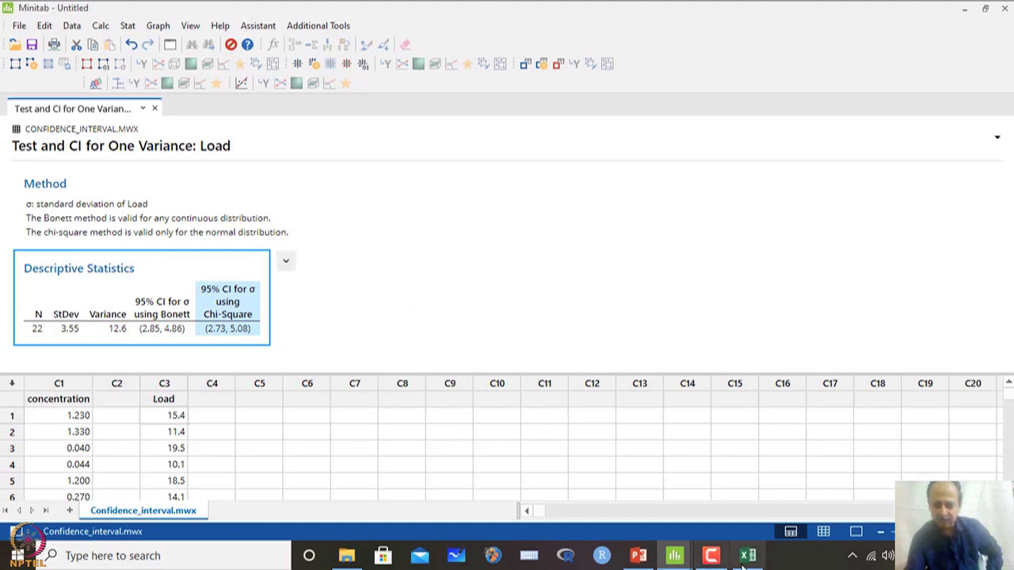
- Paste the one-variance table picture at cell E34 in the Excel workbook, enlarge it, and place it beneath the Load mean table
click(747, 555)
click(239, 485)
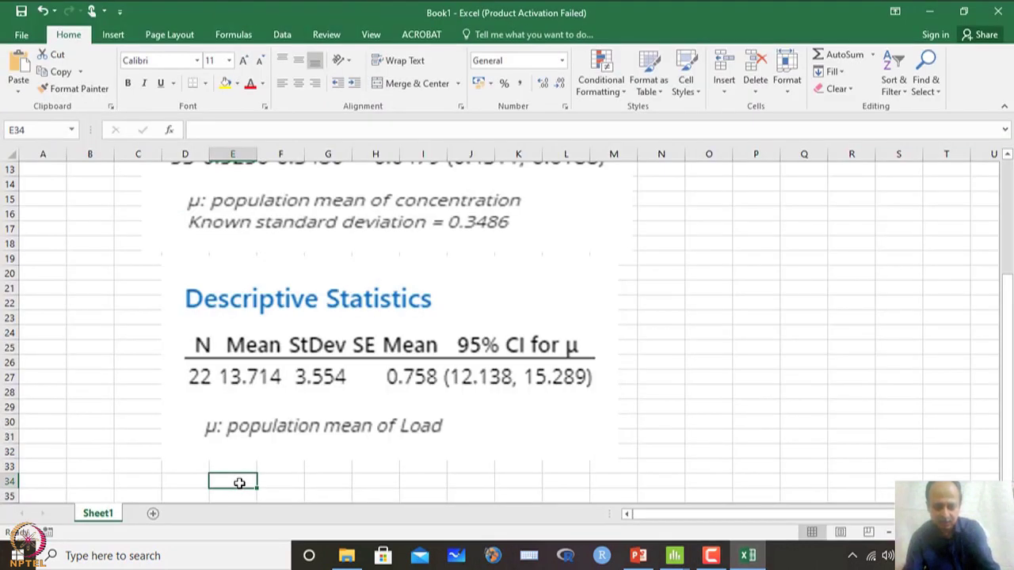
key(ctrl+v)
scroll(340, 449, down, 3)
drag(428, 436, 658, 475)
drag(428, 444, 380, 409)
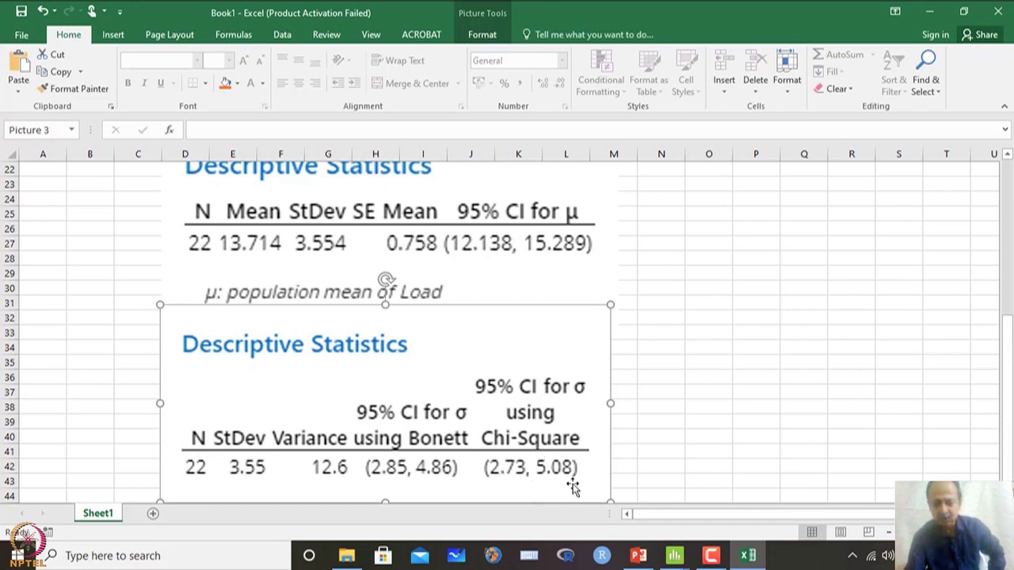
- Return to Minitab and create a Graphical Summary of Load with a 95.0 confidence level
mouse_move(677, 557)
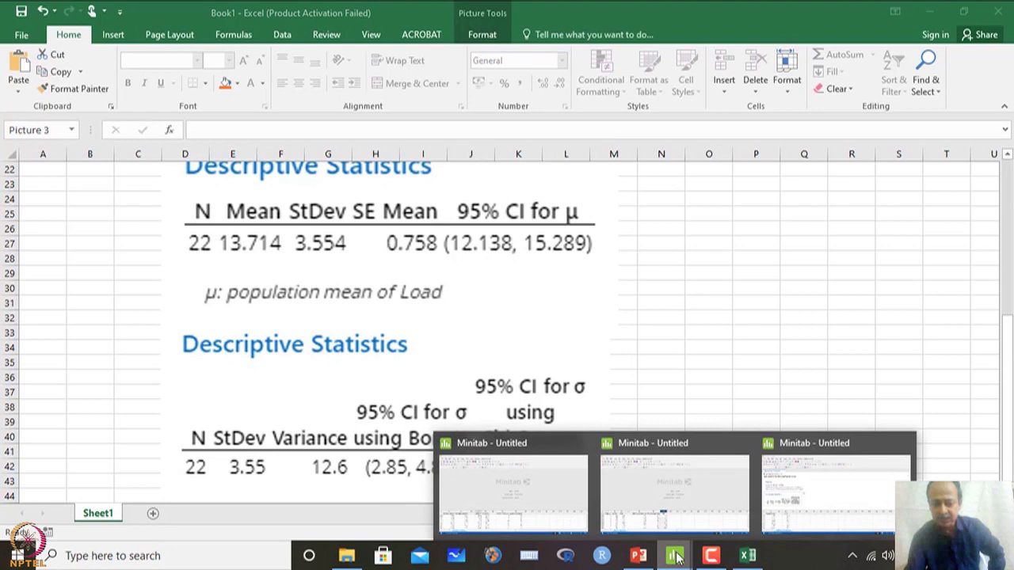
click(797, 499)
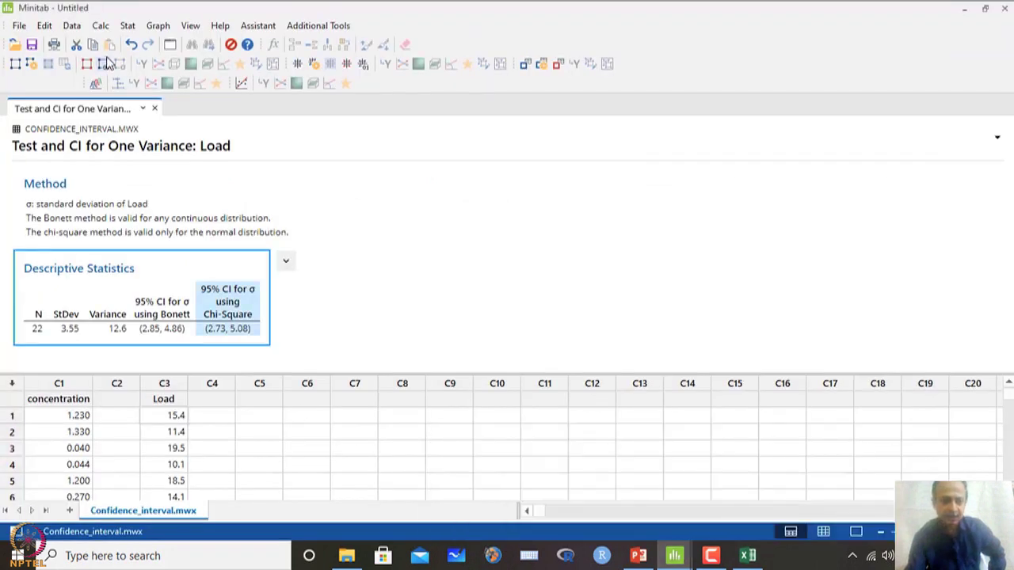
click(127, 27)
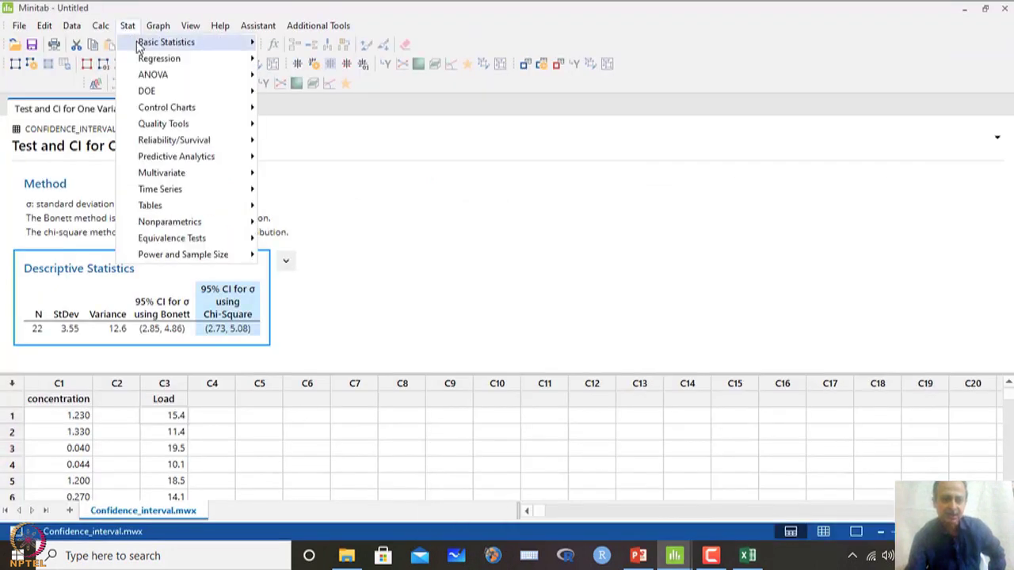
mouse_move(139, 46)
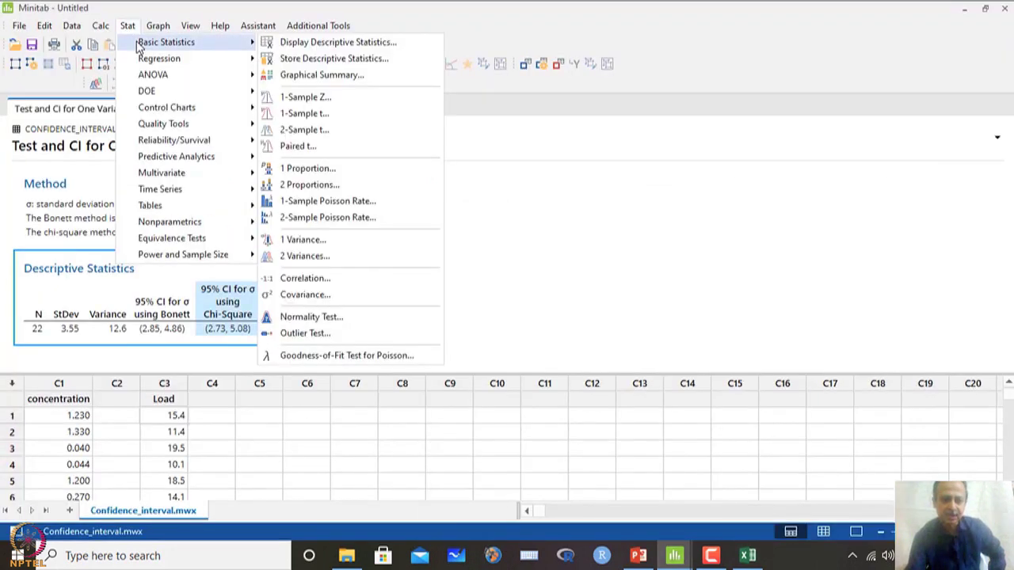
click(325, 75)
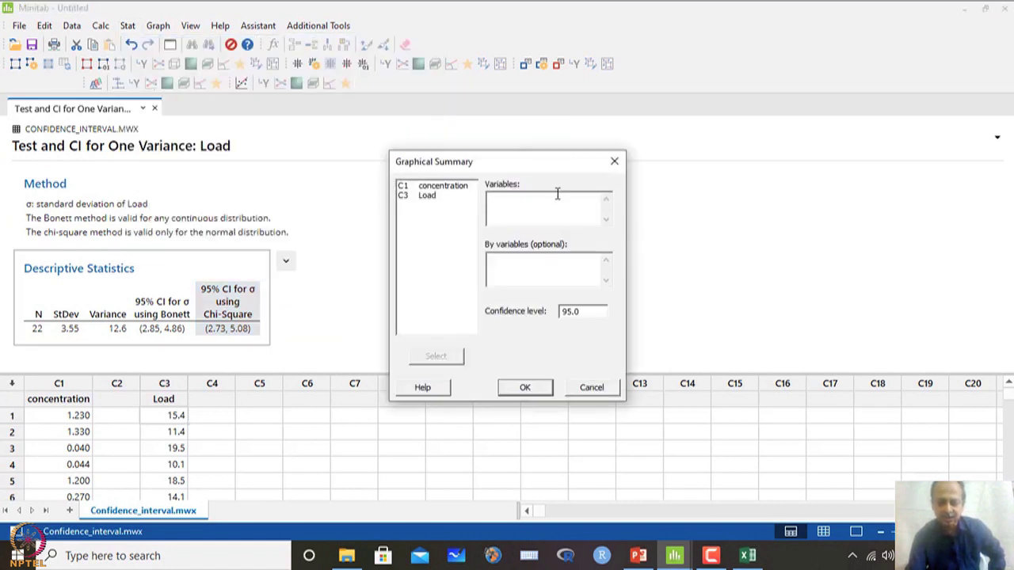
double_click(427, 196)
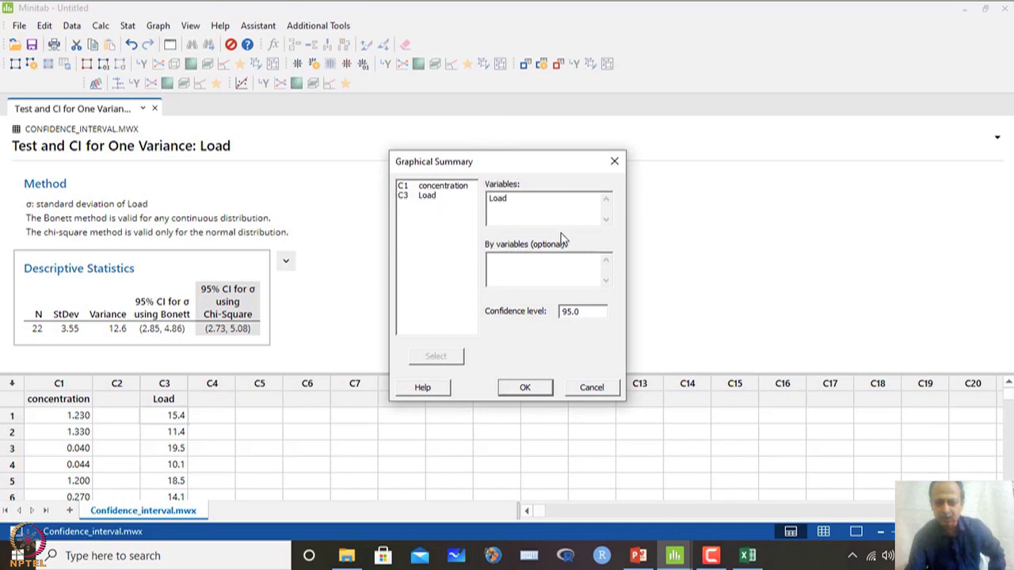
click(583, 311)
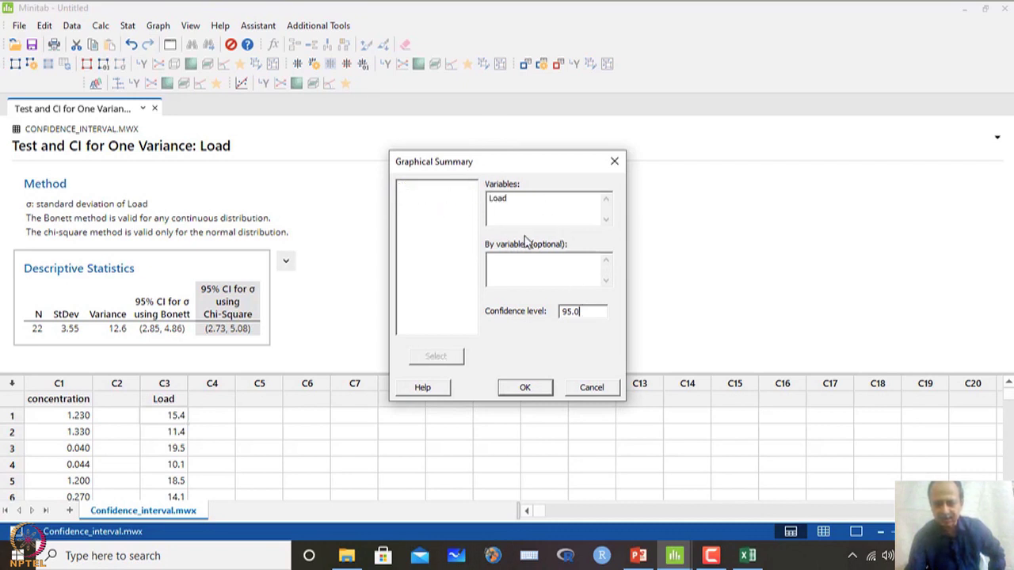
click(527, 208)
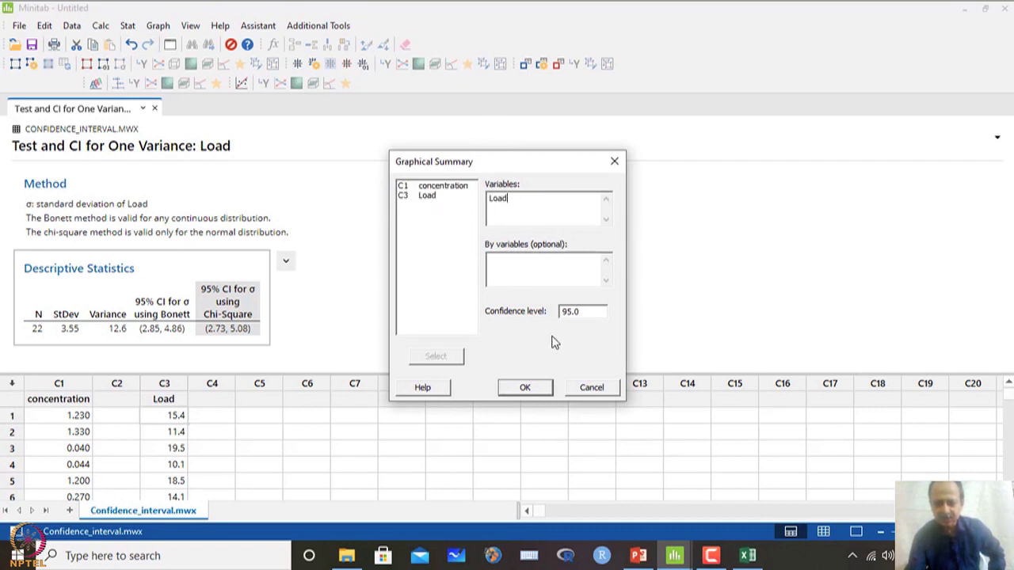
click(525, 388)
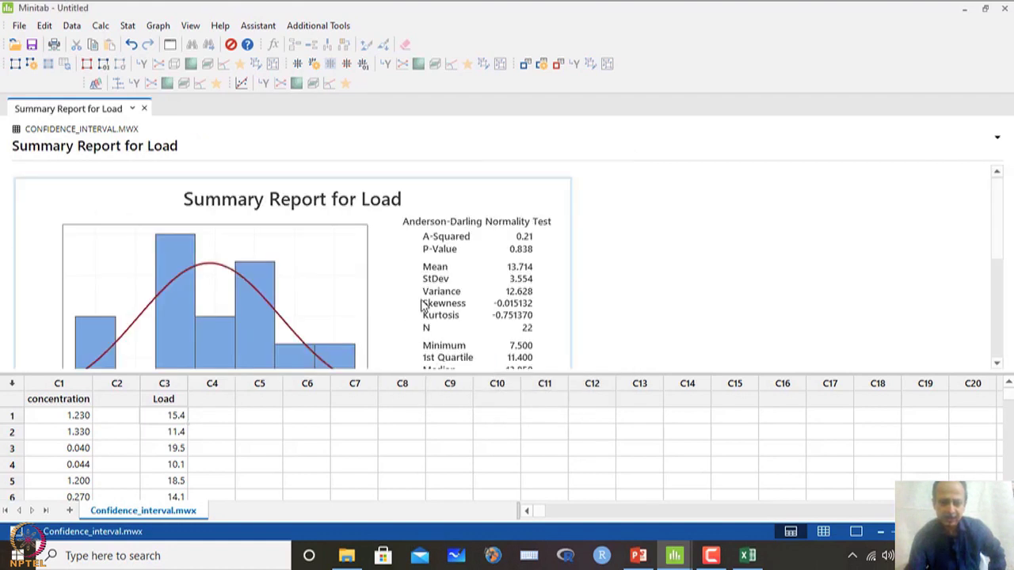
- Open the Summary Report for Load in a maximized graph editor and examine the normality test and the 95% confidence intervals
click(587, 188)
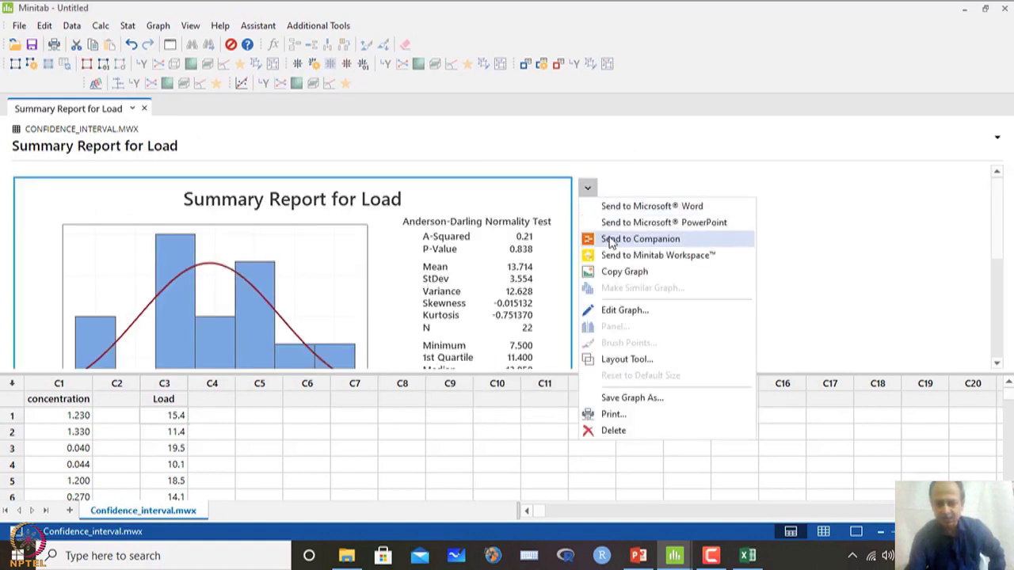
click(529, 227)
double_click(559, 220)
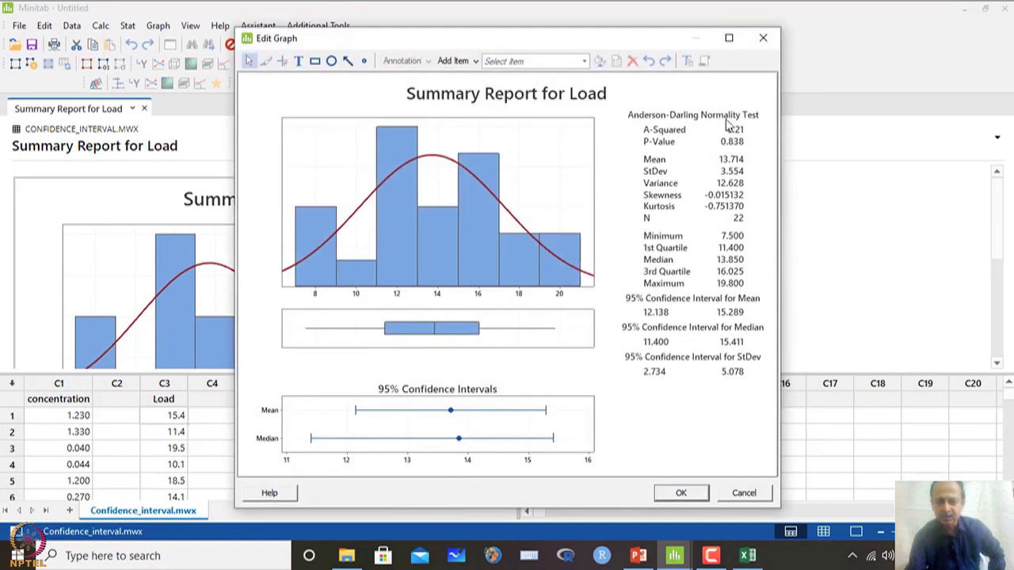
click(729, 38)
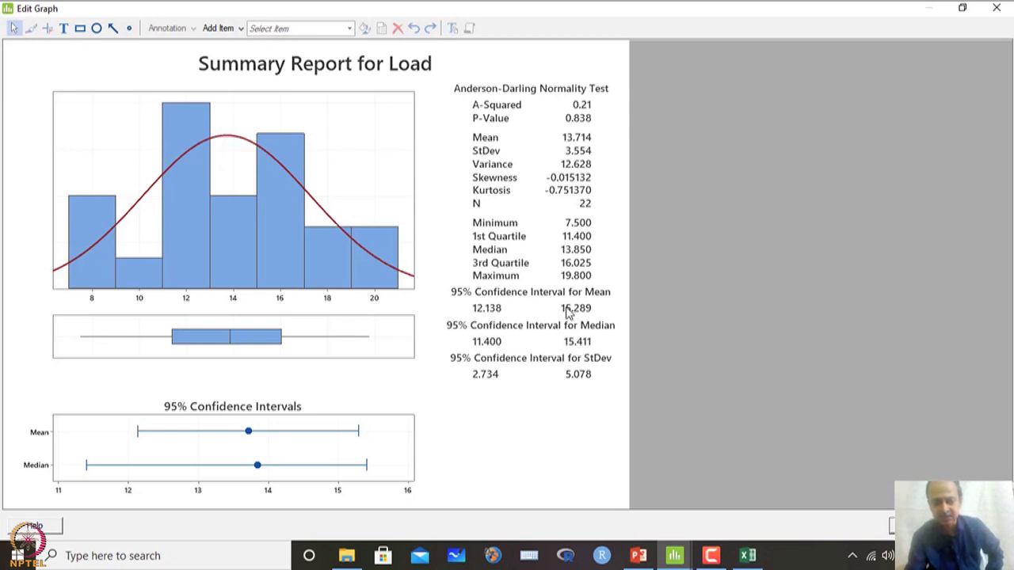
click(996, 8)
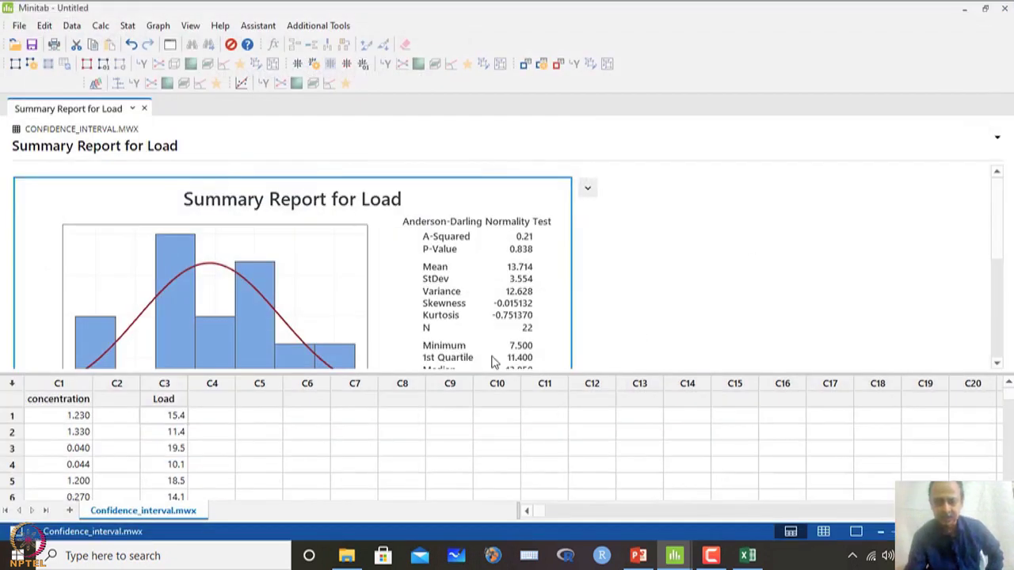
- Set up Display Descriptive Statistics for Load, excluding N nonmissing and N missing and adding interquartile range and coefficient of variation
click(127, 26)
mouse_move(131, 44)
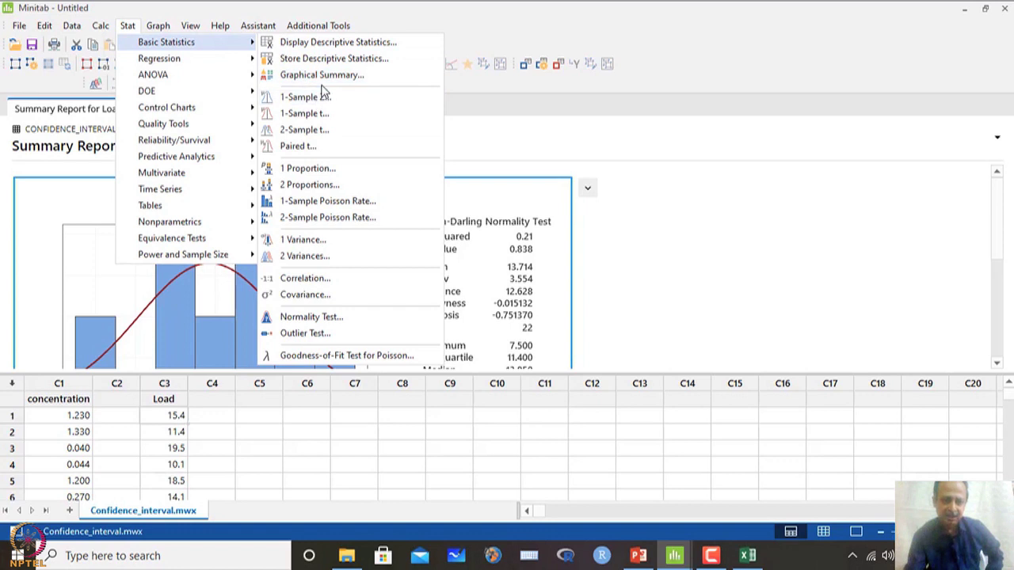
click(337, 43)
double_click(431, 185)
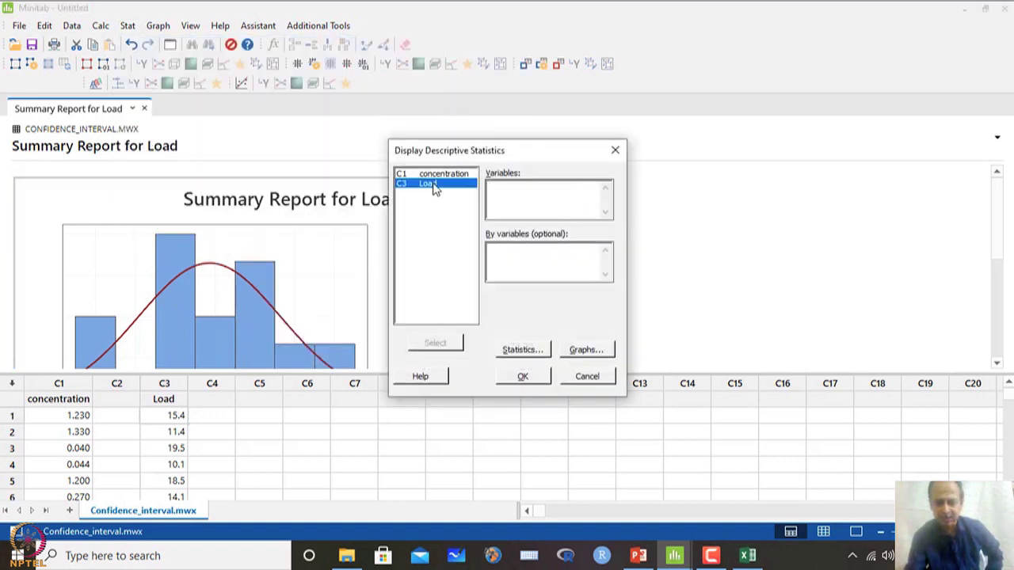
click(523, 350)
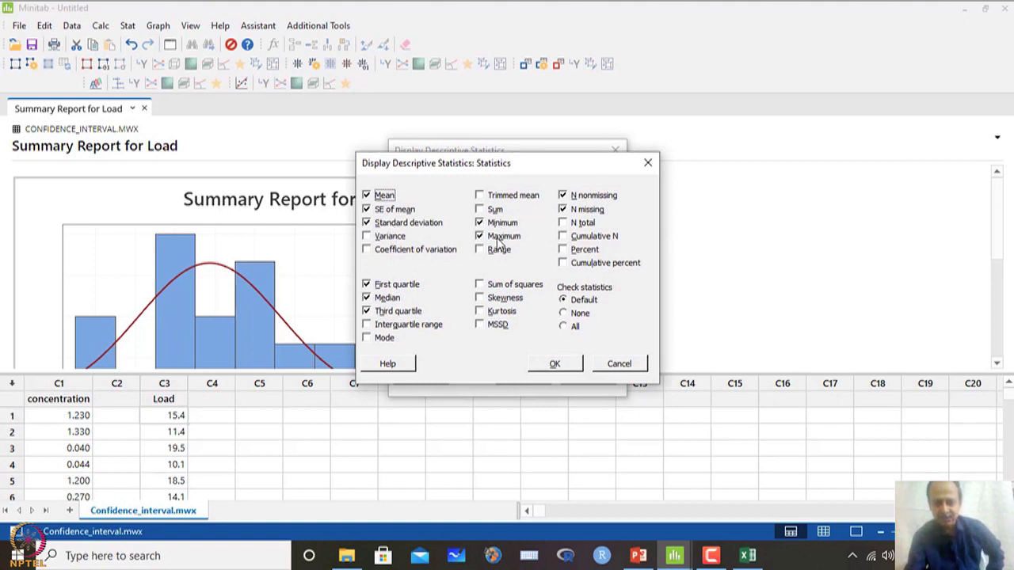
click(563, 196)
click(563, 209)
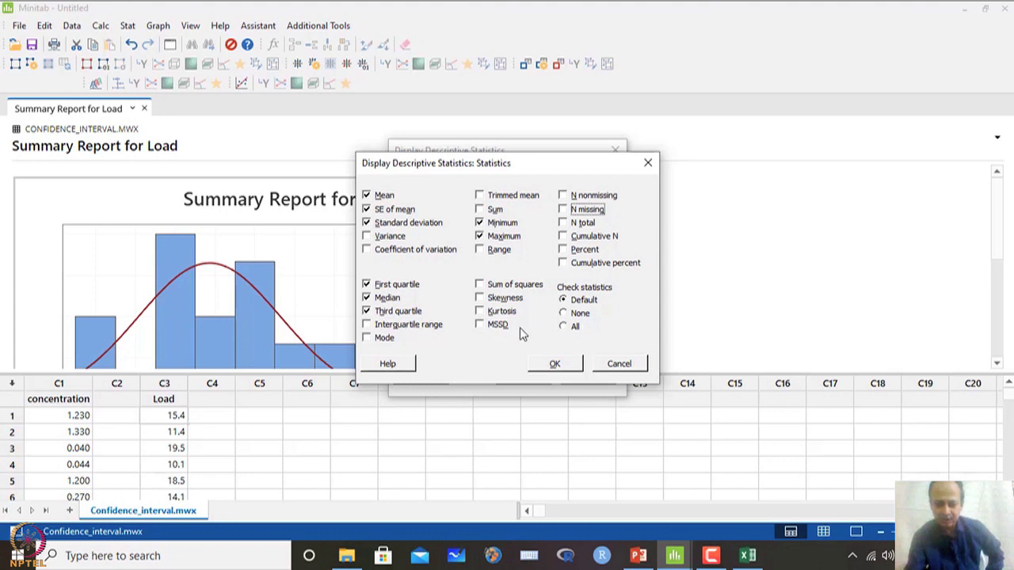
click(368, 328)
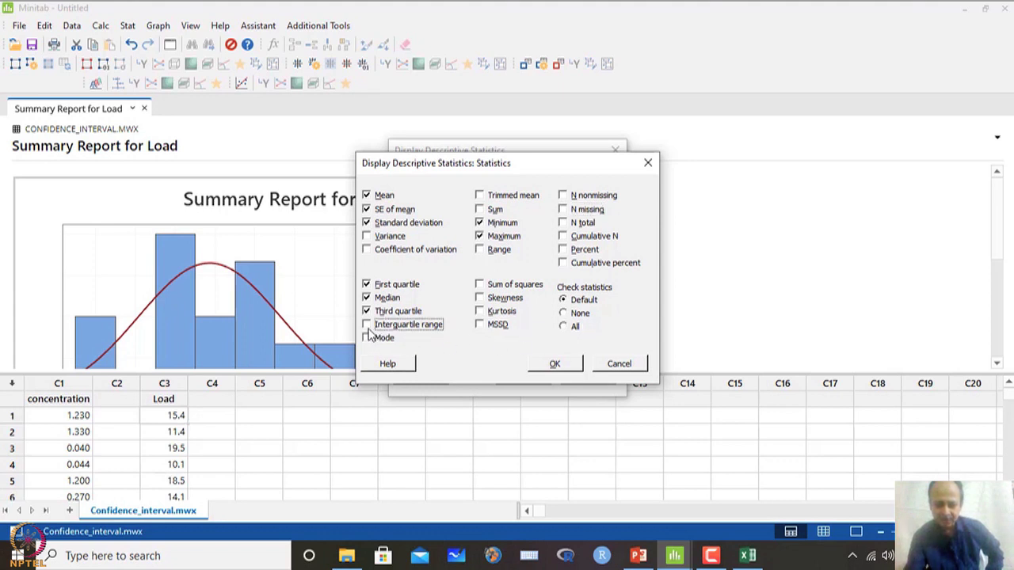
click(368, 252)
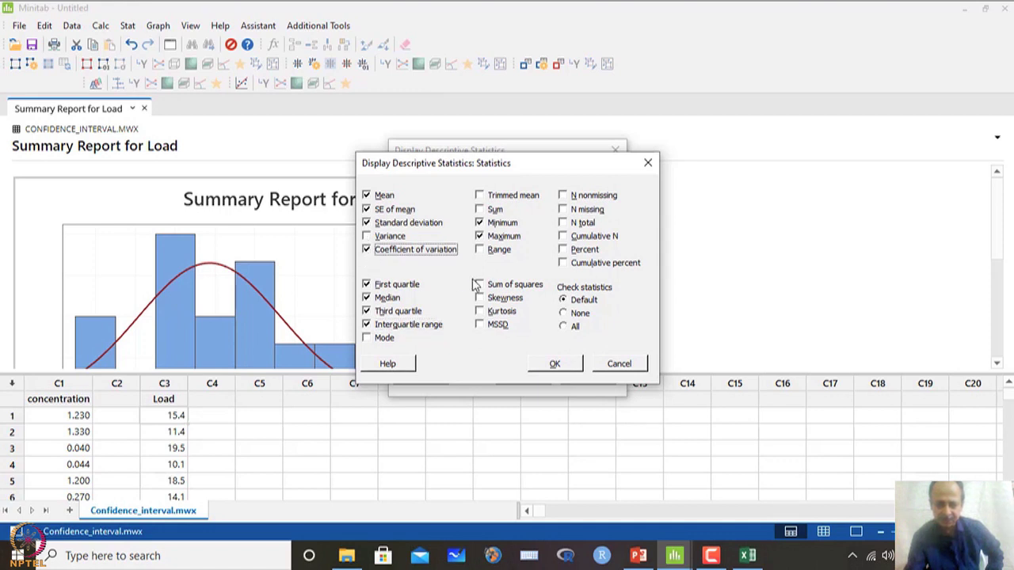
click(559, 366)
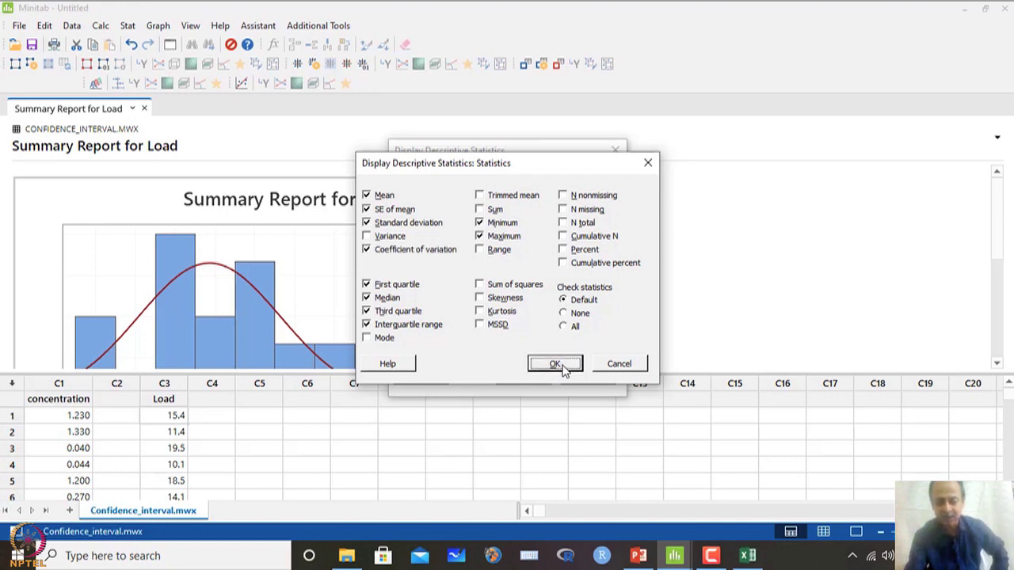
- Add a boxplot and a histogram with normal curve to the Load descriptive statistics and generate the output
click(597, 353)
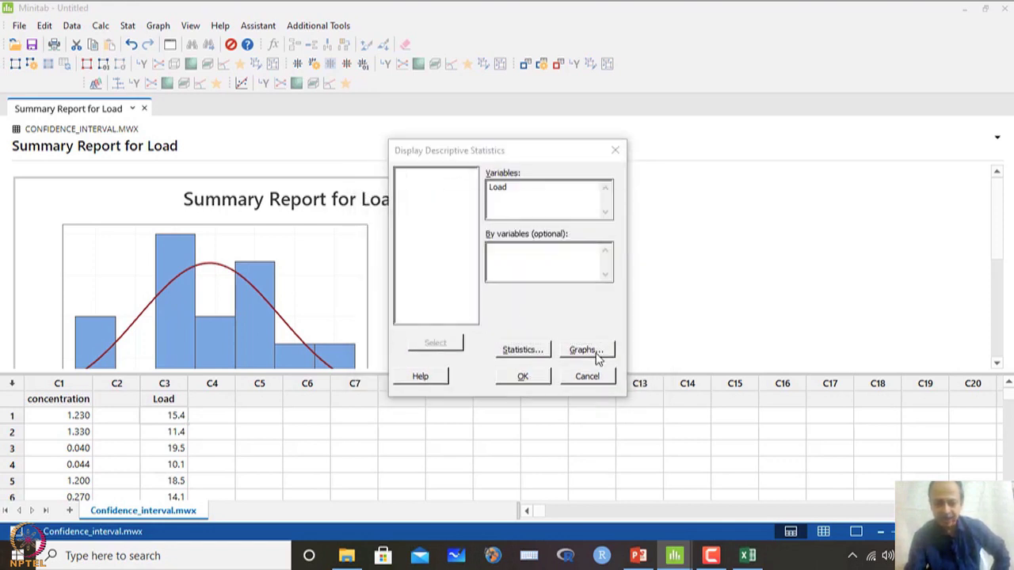
click(428, 277)
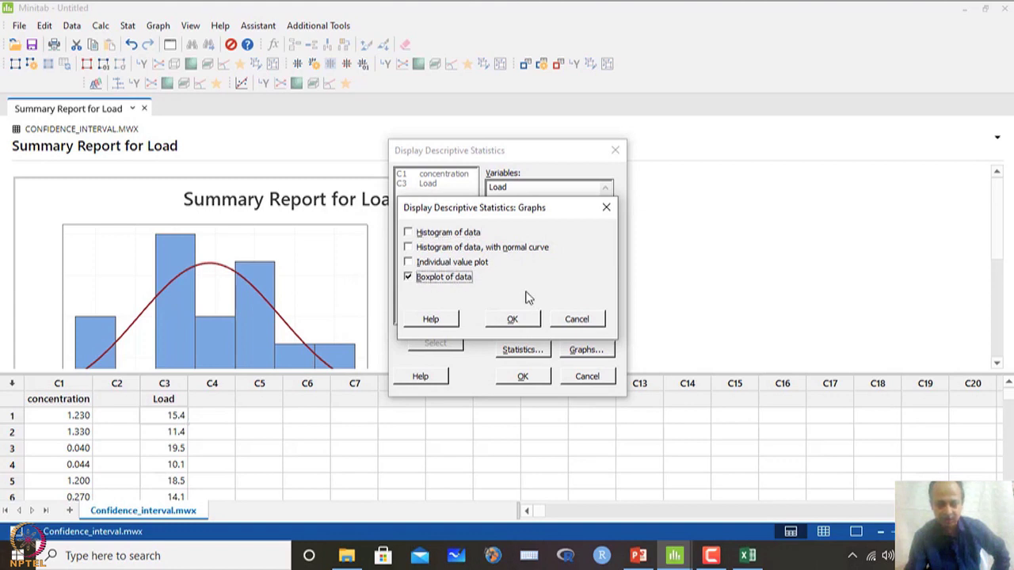
click(440, 250)
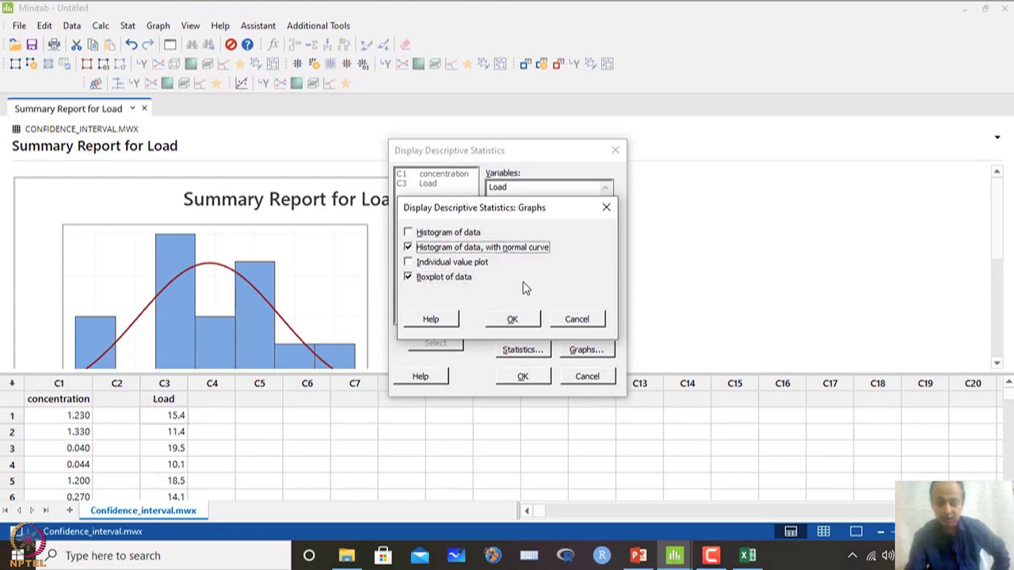
click(529, 319)
click(523, 377)
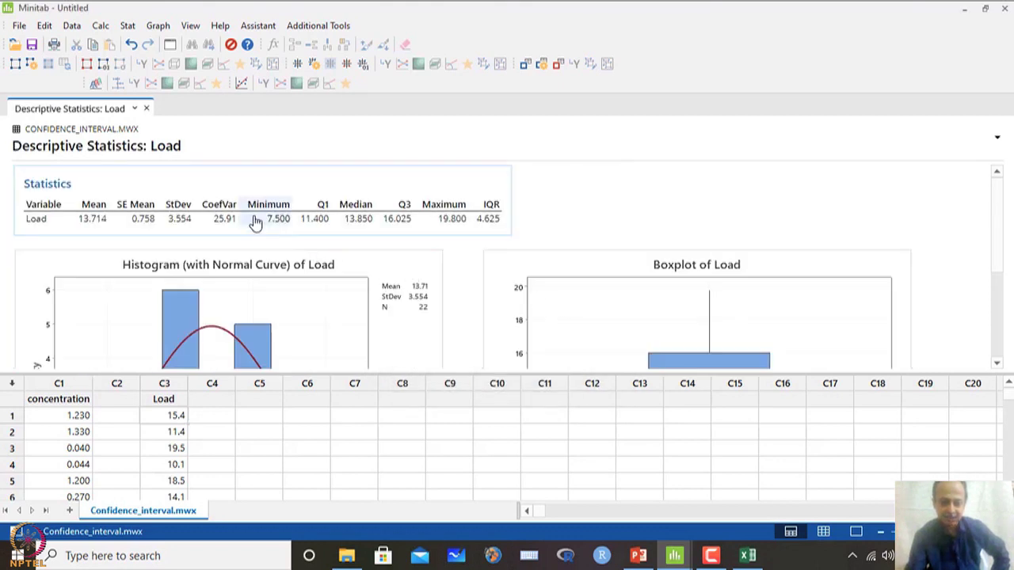
- Examine the Load statistics table, the histogram with its normal curve, and the boxplot in the descriptive statistics output
scroll(448, 236, down, 5)
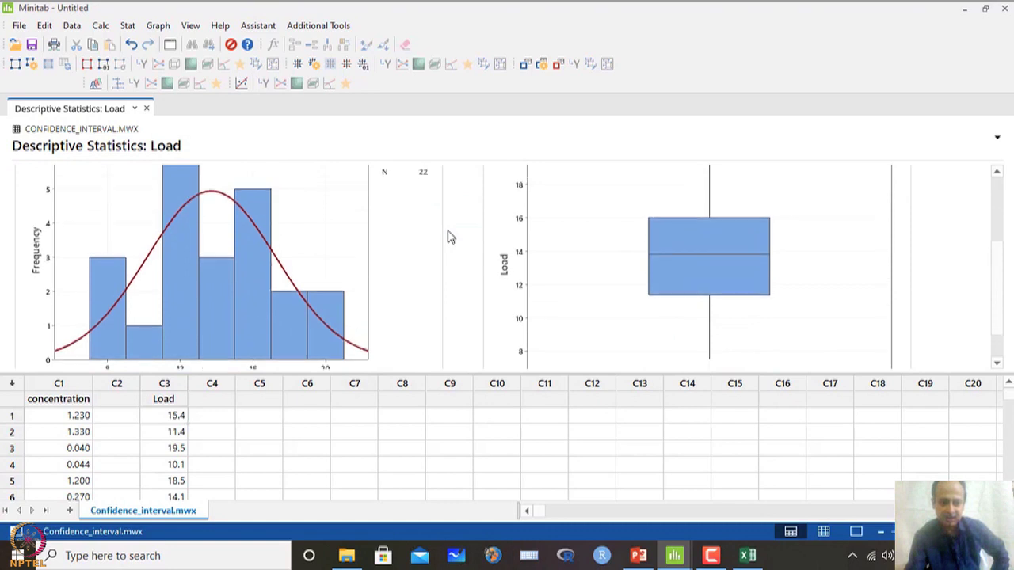
scroll(317, 273, up, 3)
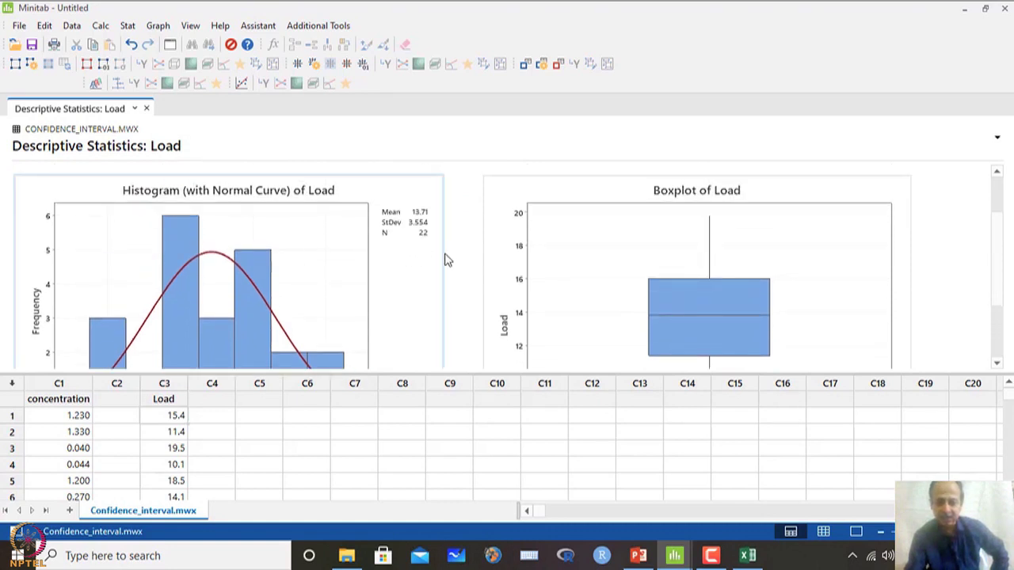
scroll(446, 259, down, 2)
scroll(340, 310, up, 2)
scroll(344, 312, down, 1)
scroll(343, 311, up, 4)
scroll(343, 311, down, 4)
scroll(343, 311, up, 4)
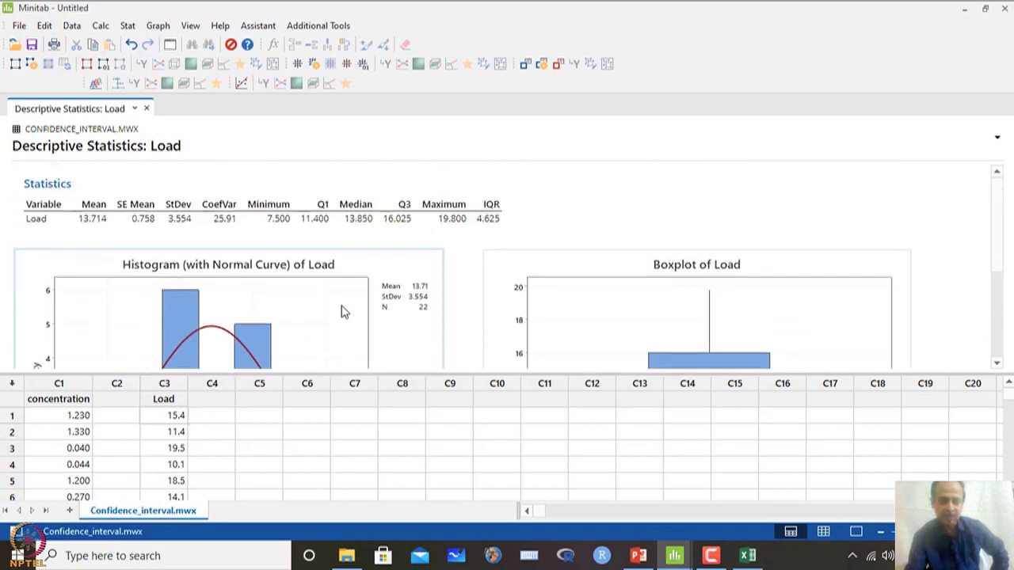
scroll(343, 312, down, 2)
scroll(343, 311, down, 2)
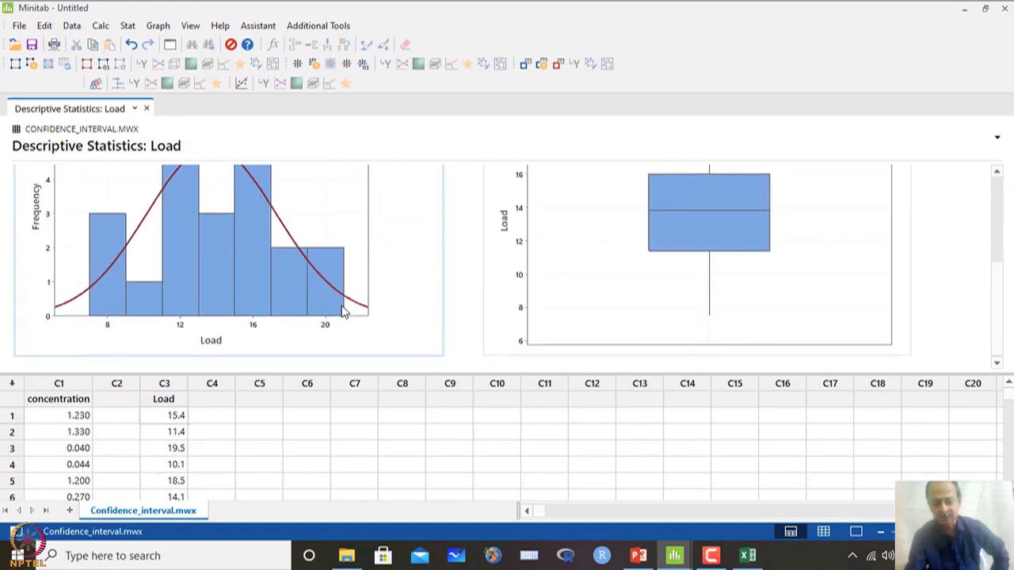
scroll(343, 311, up, 3)
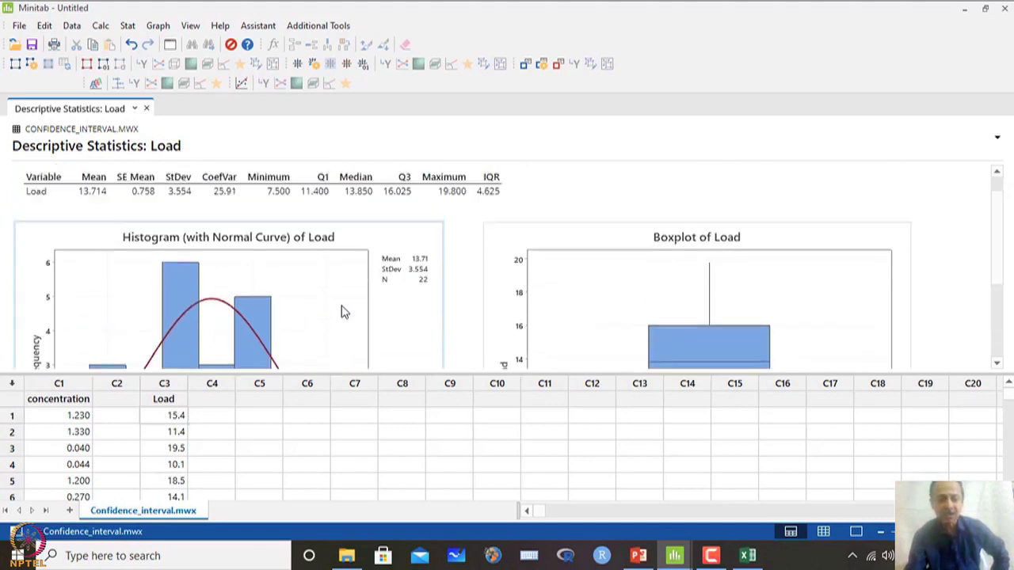
click(127, 25)
mouse_move(148, 44)
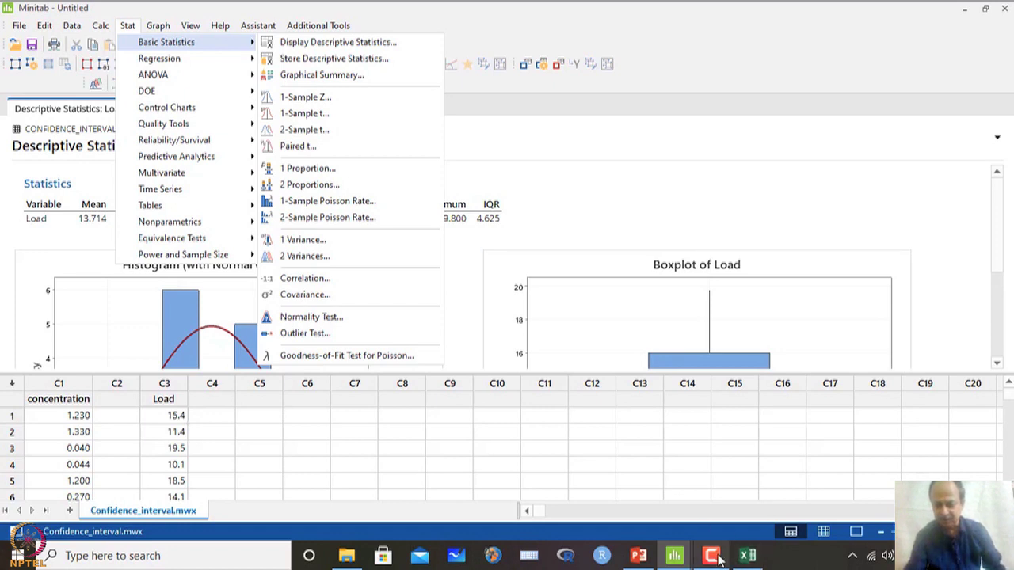
mouse_move(715, 558)
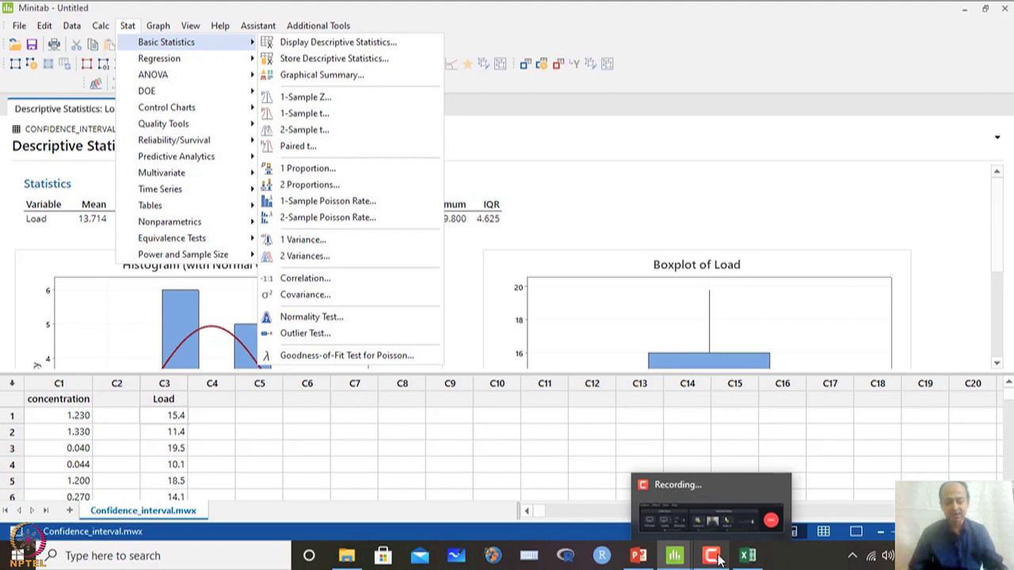
click(718, 557)
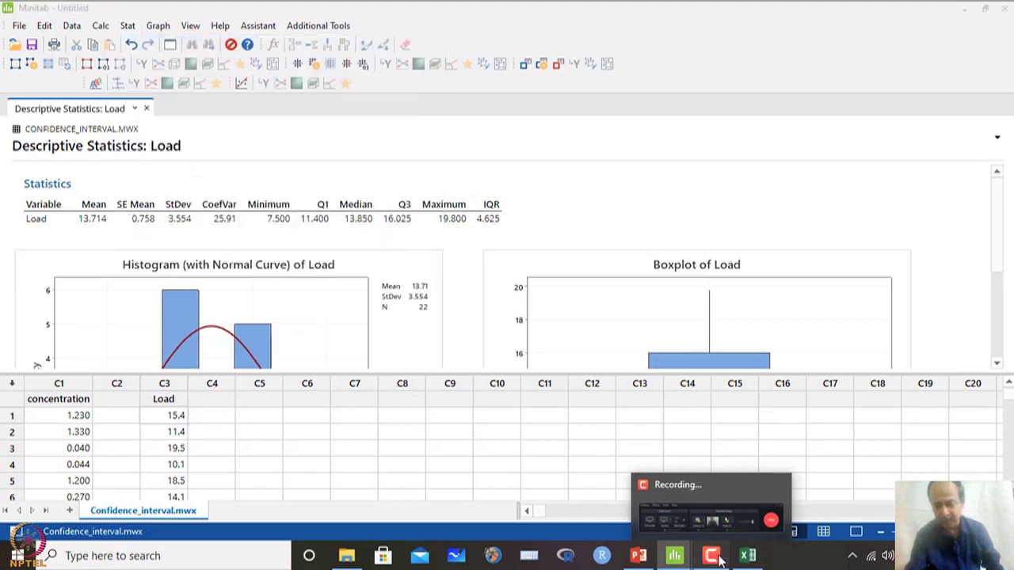